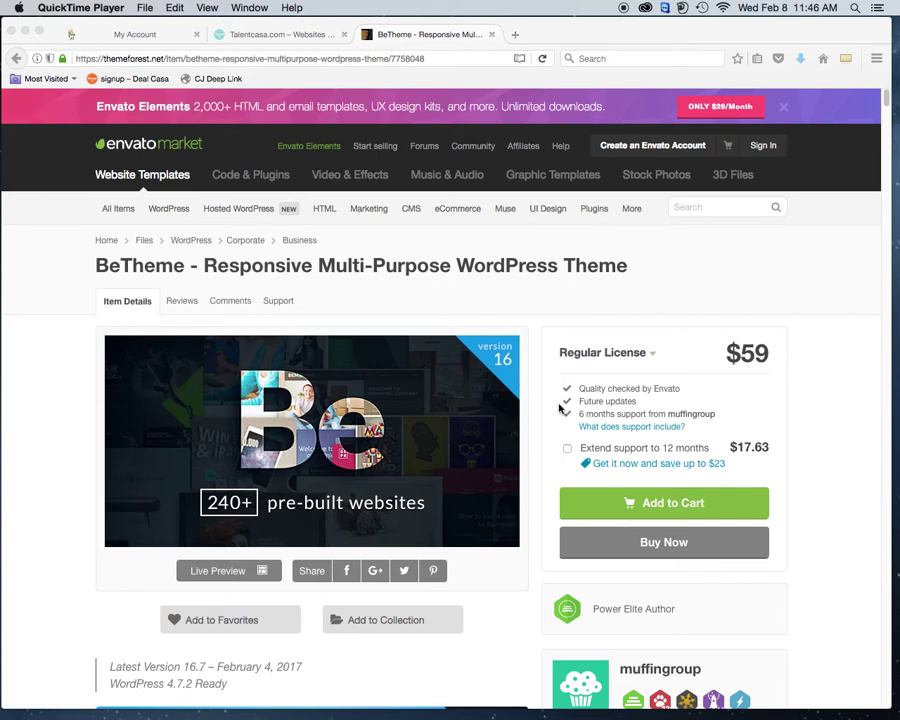
Step: Scroll through the theme's sales page and highlight the $59 price
scroll(560, 408, "down", 1)
scroll(560, 408, "down", 7)
scroll(560, 408, "up", 8)
scroll(560, 408, "down", 13)
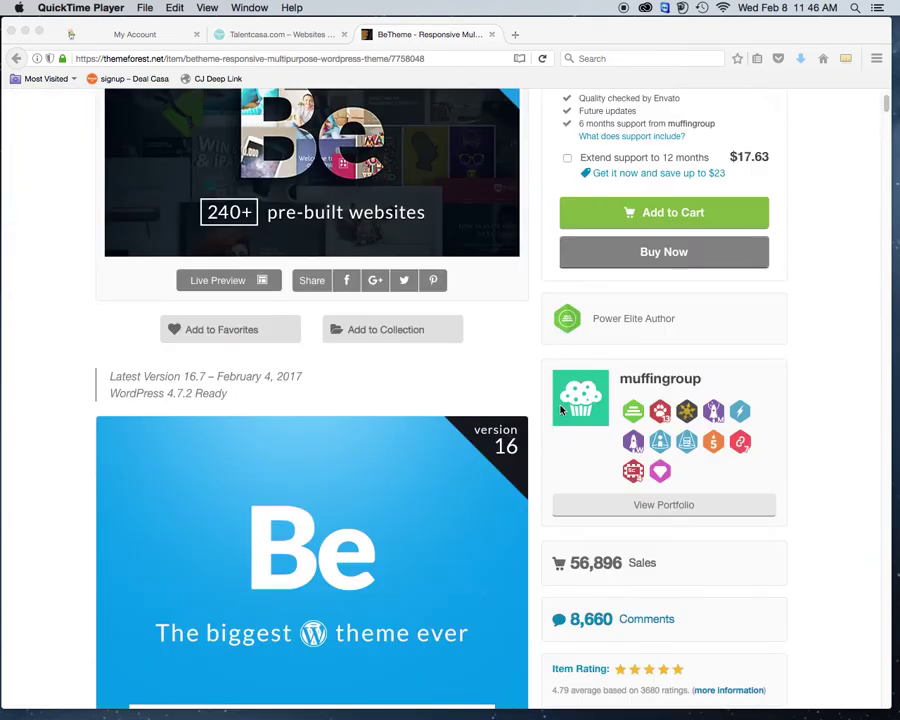
scroll(561, 409, "down", 7)
scroll(561, 409, "up", 18)
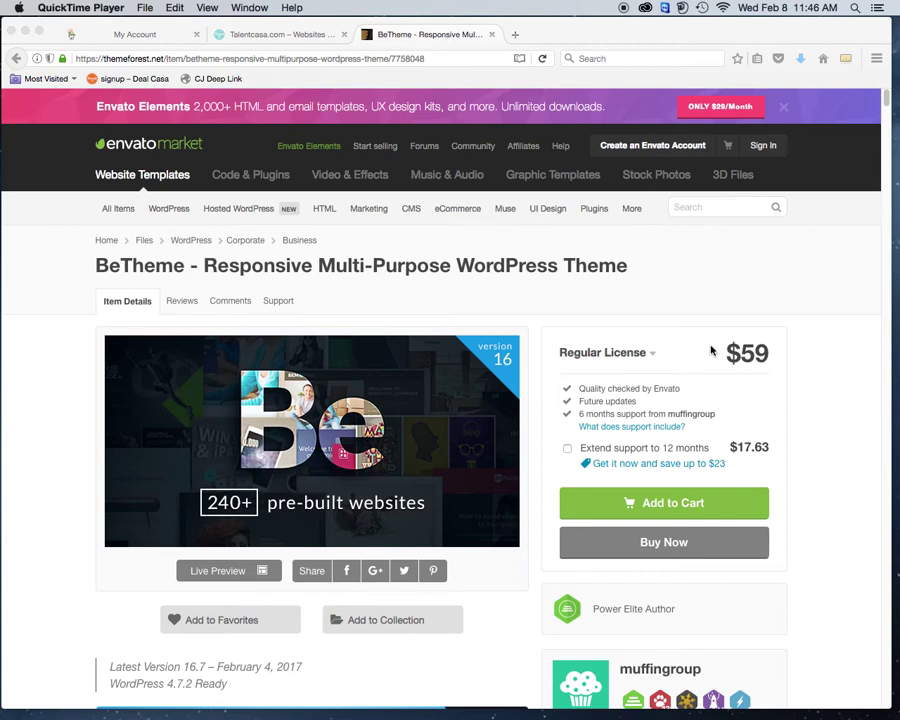
left_click(721, 352)
left_click(770, 360)
left_click_drag(772, 364, 707, 345)
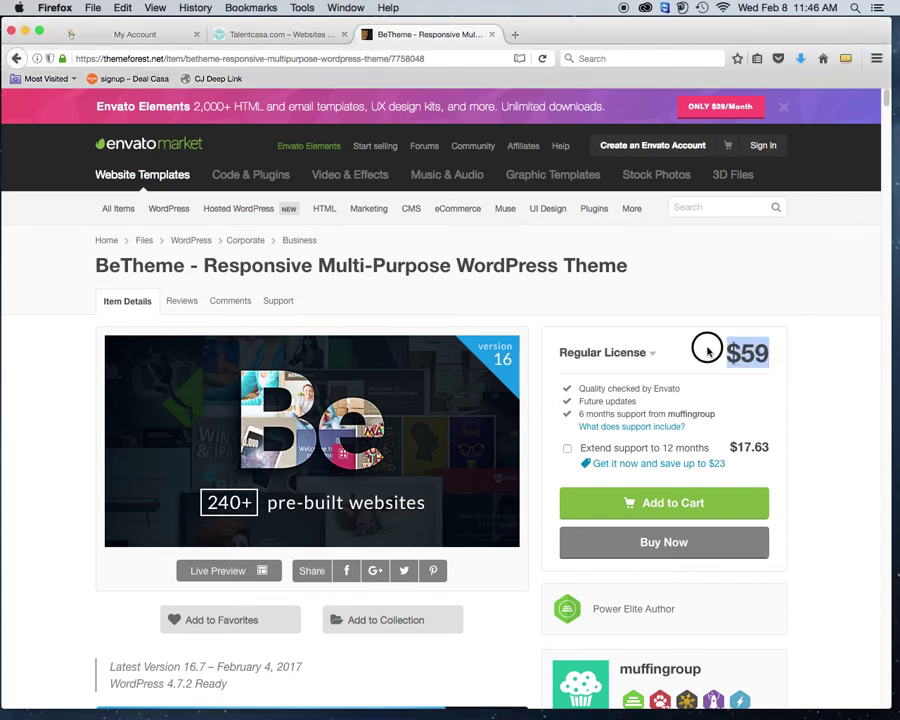
Step: Browse the theme's live demo preview, then close that tab
scroll(707, 404, "down", 5)
scroll(709, 406, "up", 3)
scroll(707, 407, "up", 2)
scroll(707, 407, "down", 6)
scroll(708, 406, "up", 6)
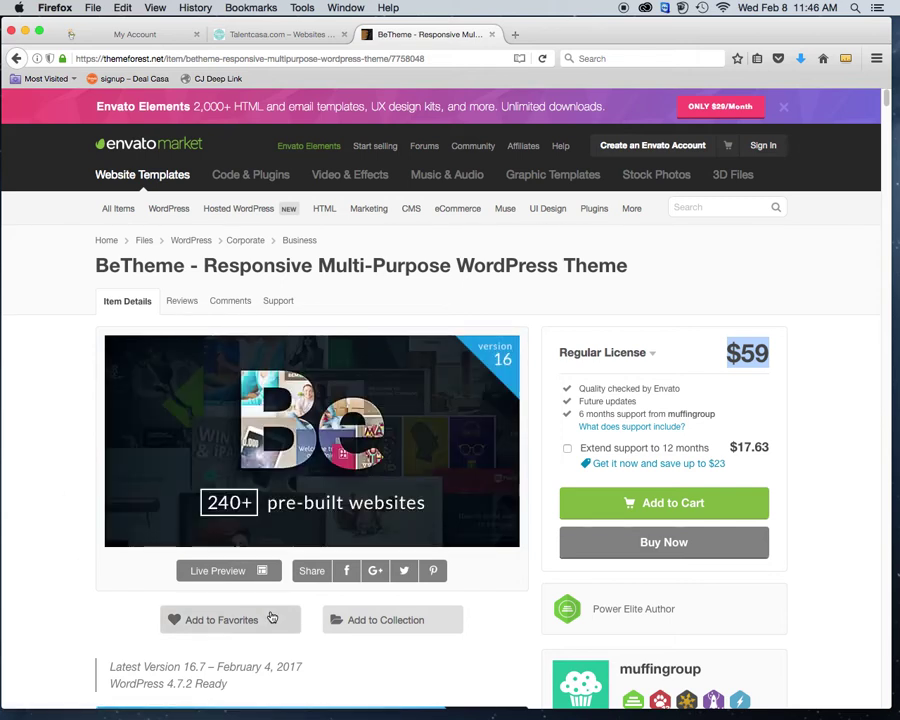
left_click(228, 578)
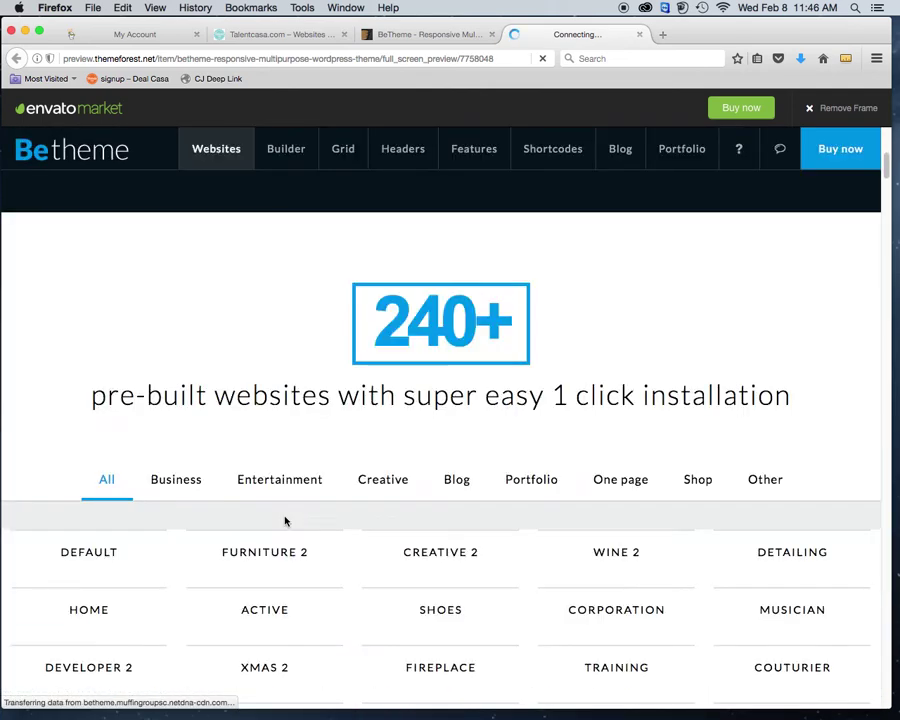
scroll(285, 521, "down", 10)
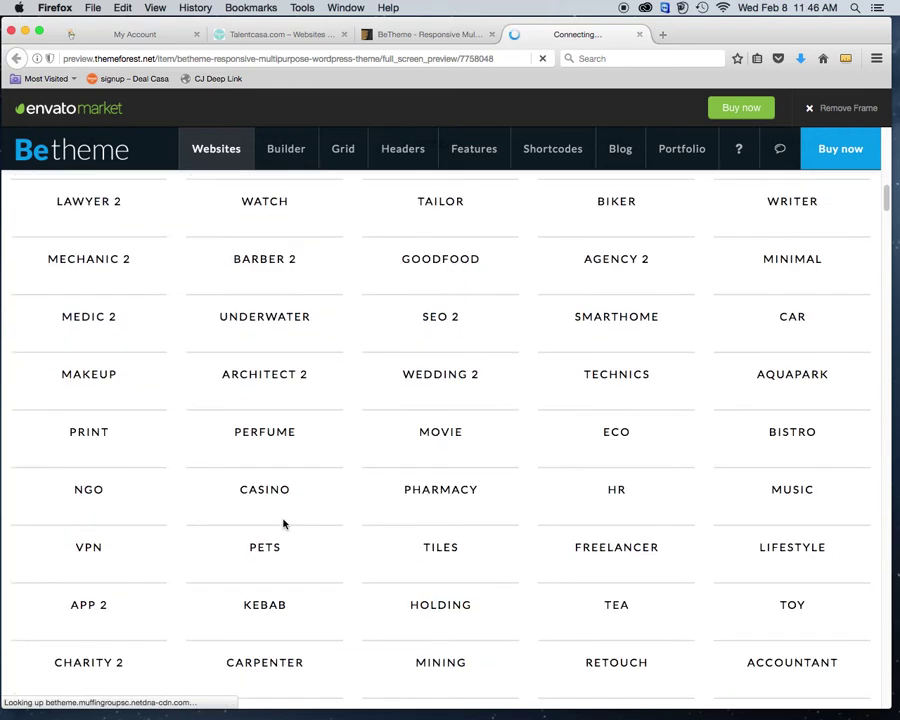
scroll(283, 523, "down", 3)
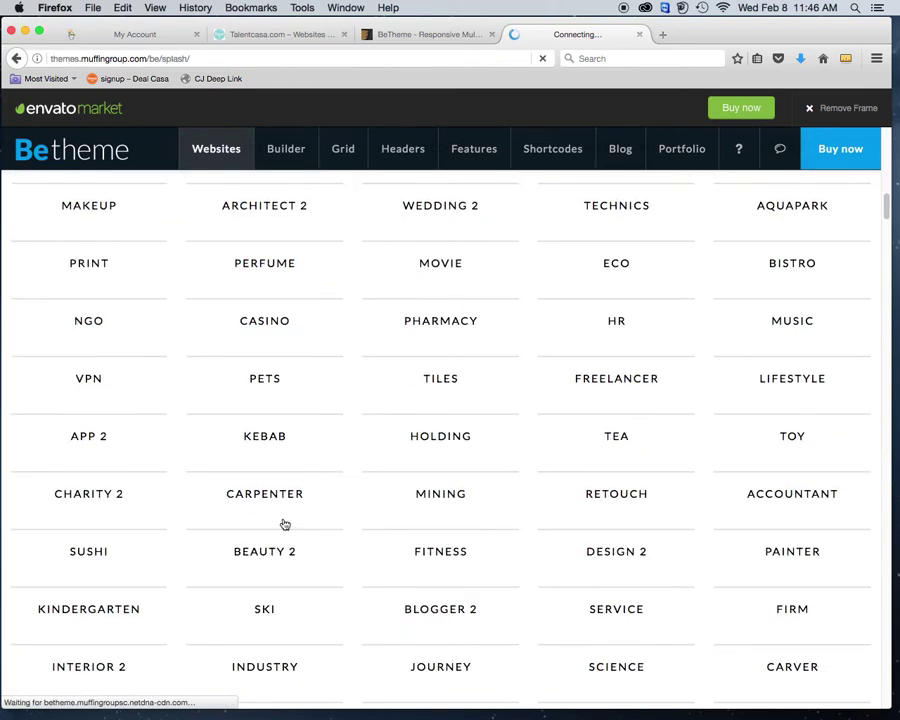
scroll(285, 524, "down", 10)
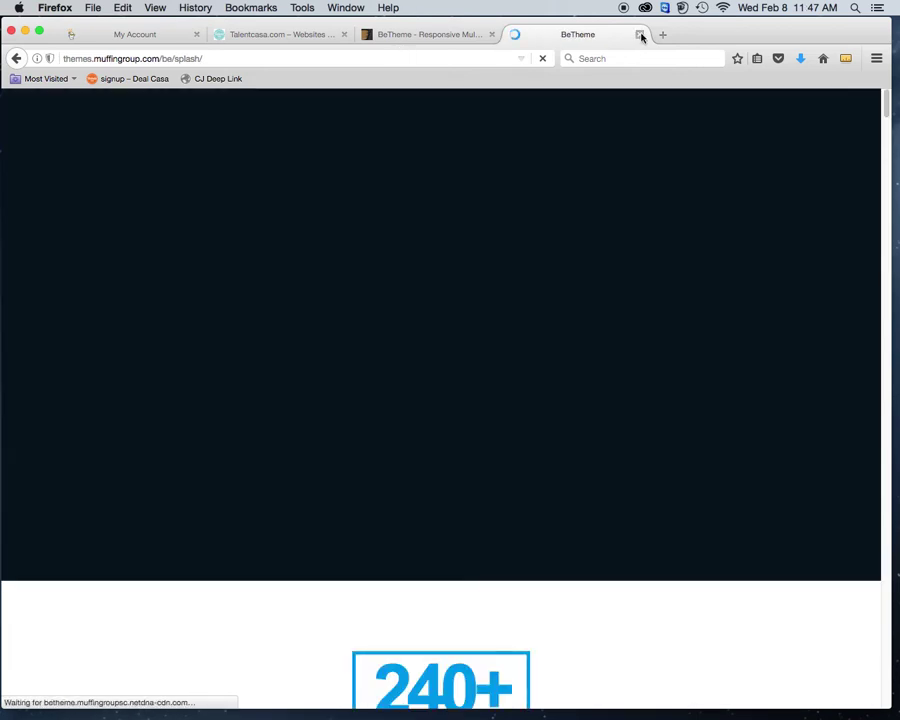
left_click(639, 34)
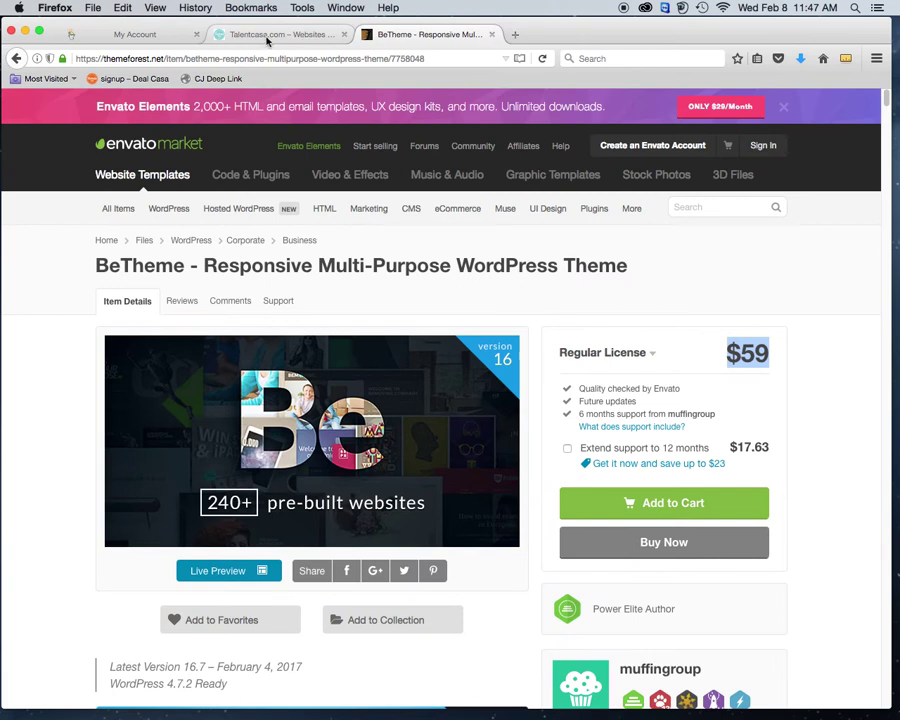
Step: From the GoDaddy account page, manage Web Hosting and open the esnservices.com account
left_click(267, 38)
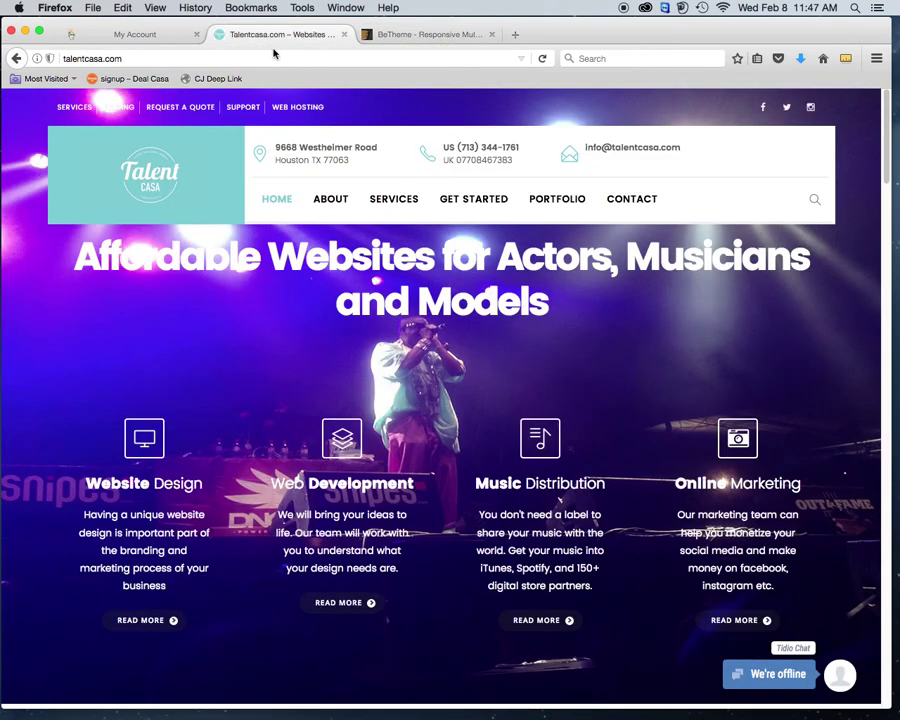
left_click(151, 35)
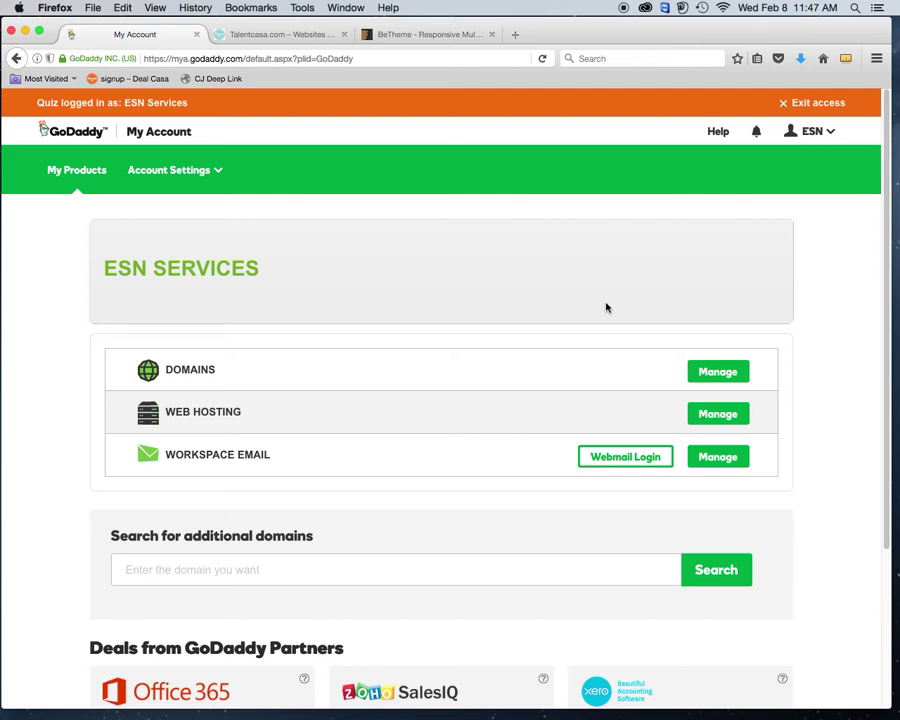
left_click(717, 415)
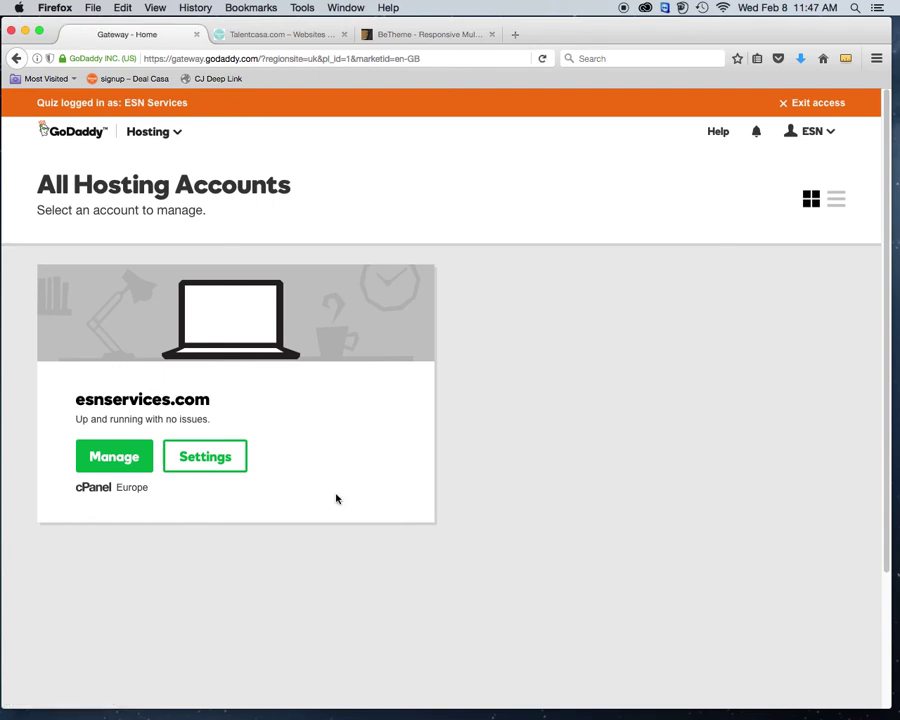
left_click(108, 458)
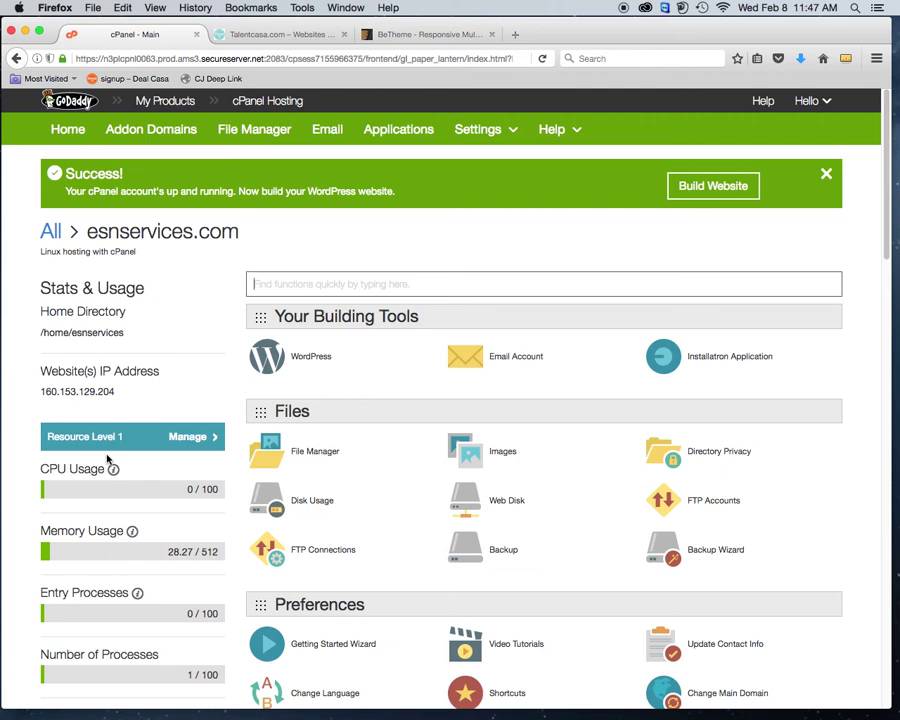
Step: Open cPanel File Manager in a new tab
left_click(254, 135)
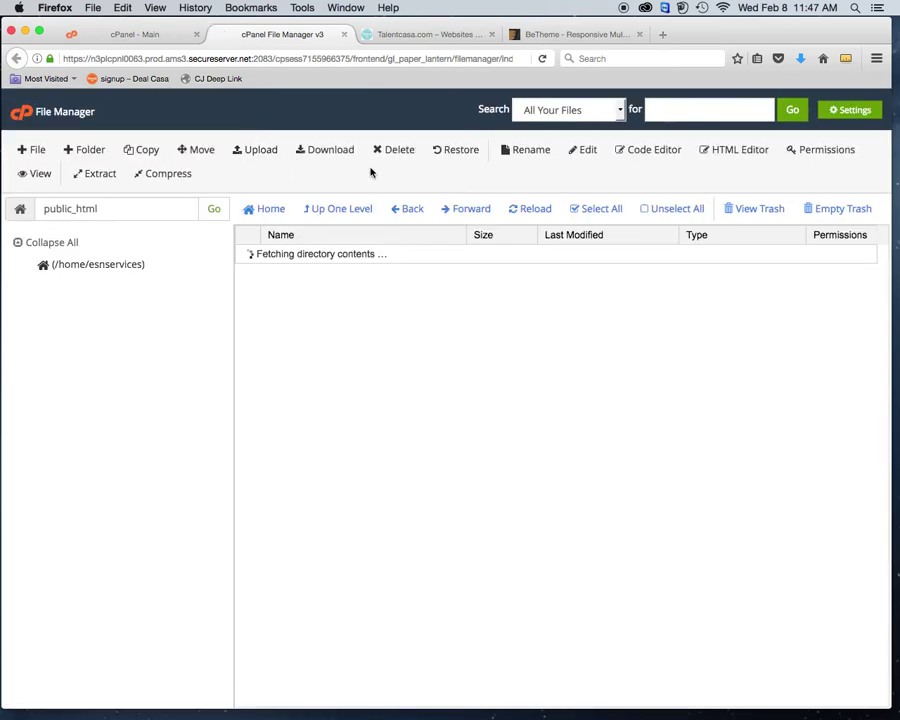
left_click(165, 30)
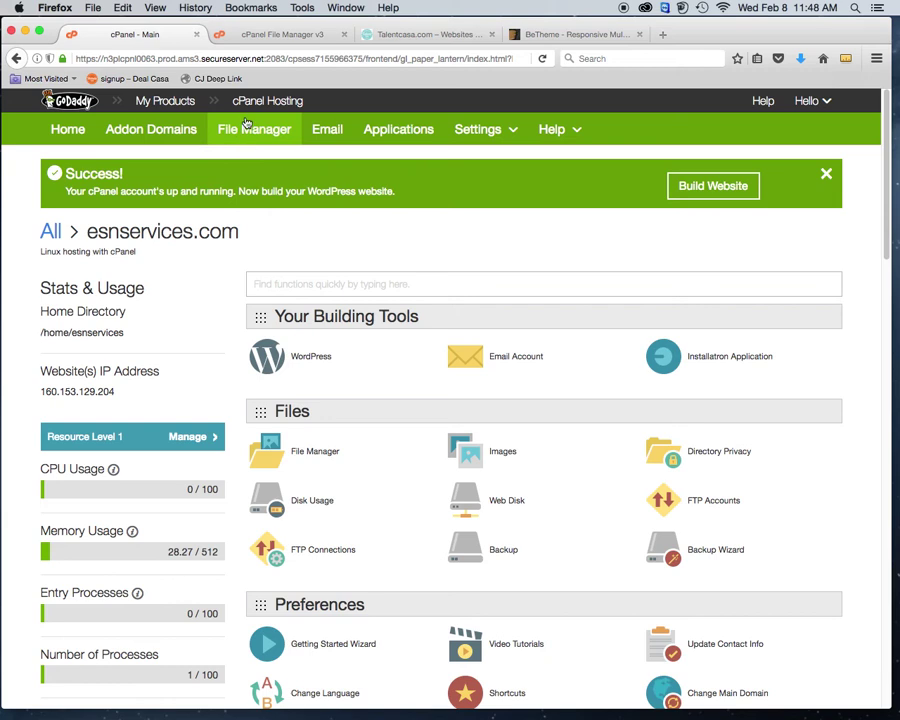
left_click(275, 34)
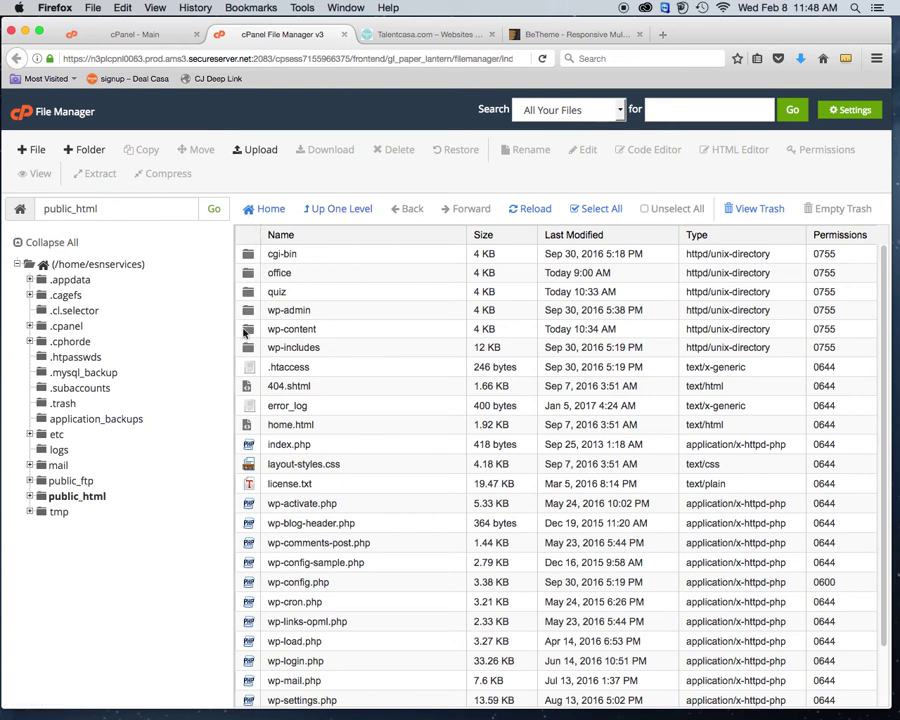
Step: Navigate into the office > wp-content > themes folders
left_click(248, 279)
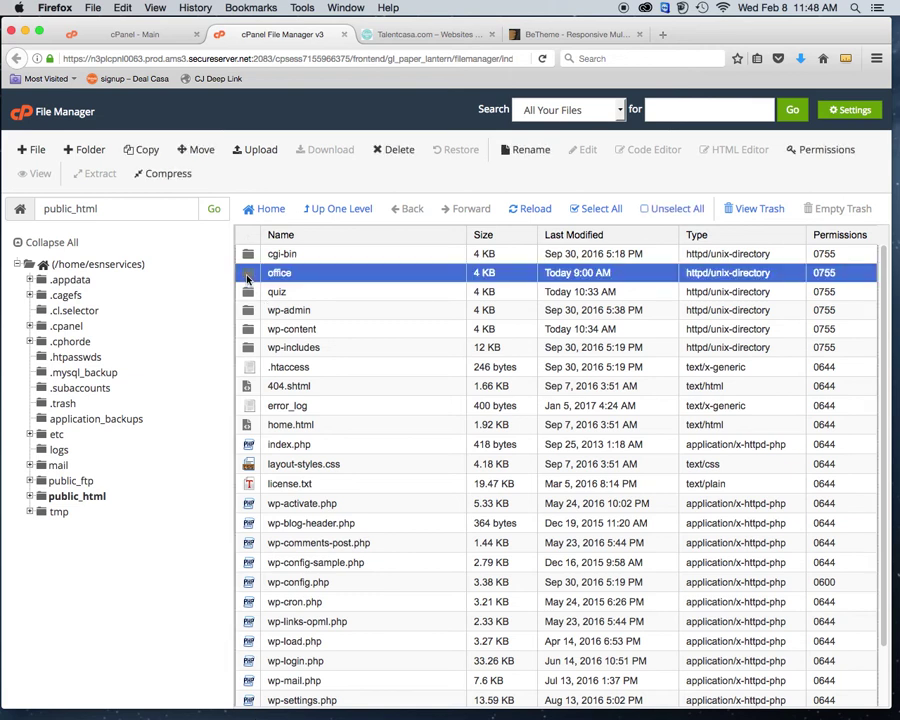
left_click(248, 279)
double_click(248, 279)
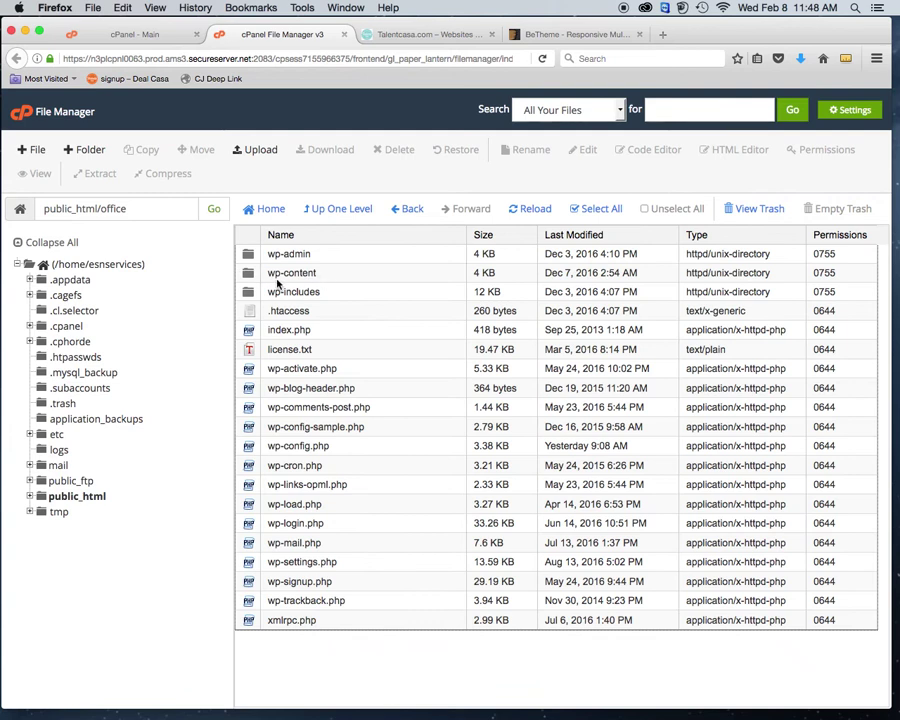
double_click(248, 274)
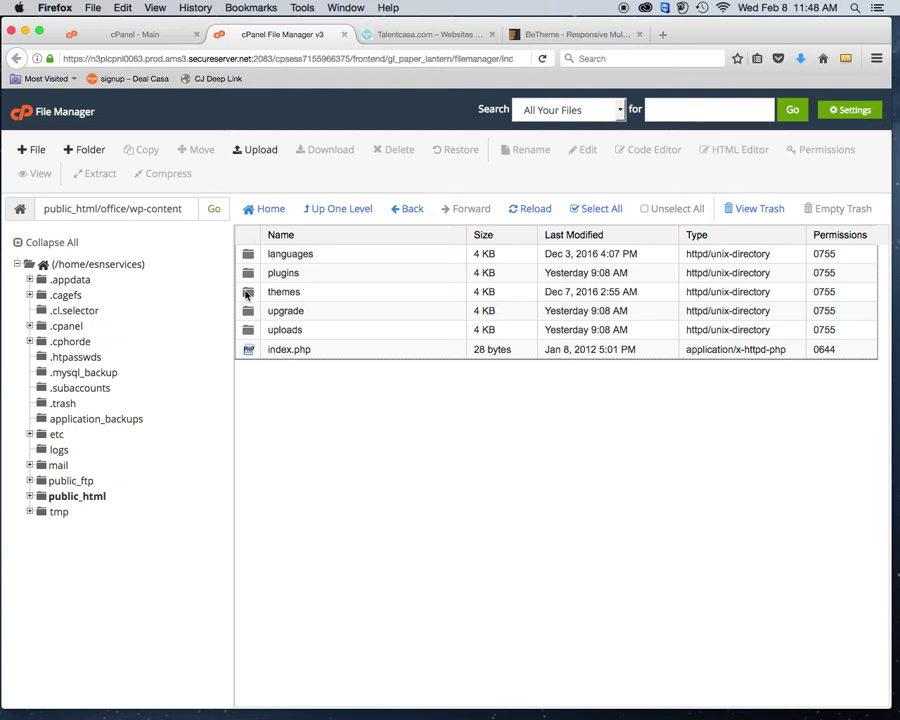
double_click(247, 292)
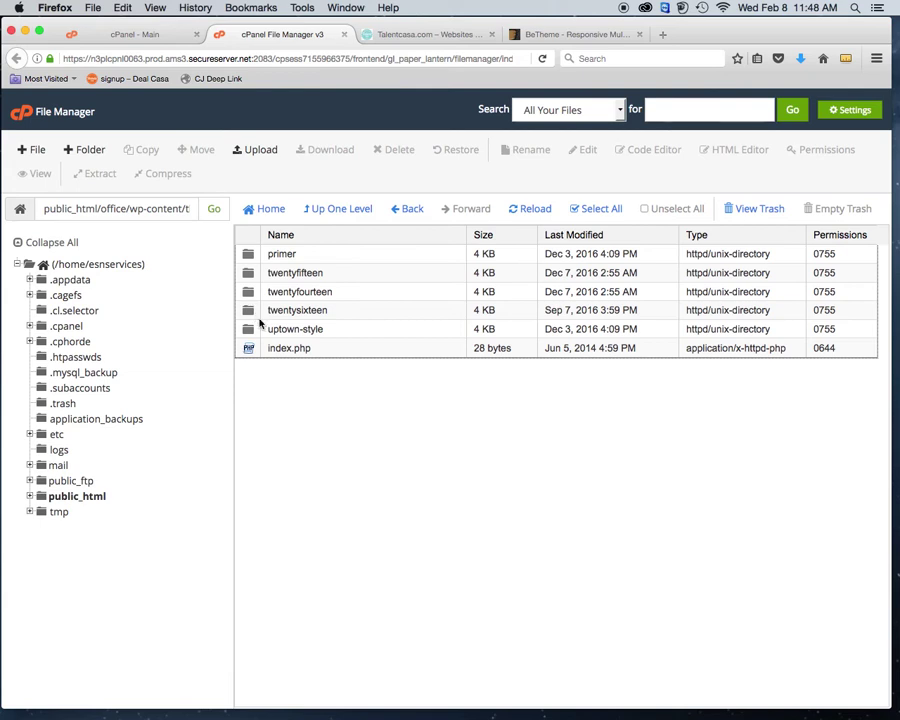
Step: Upload betheme.zip from the Desktop's BeTheme folder and return to the themes listing
left_click(268, 152)
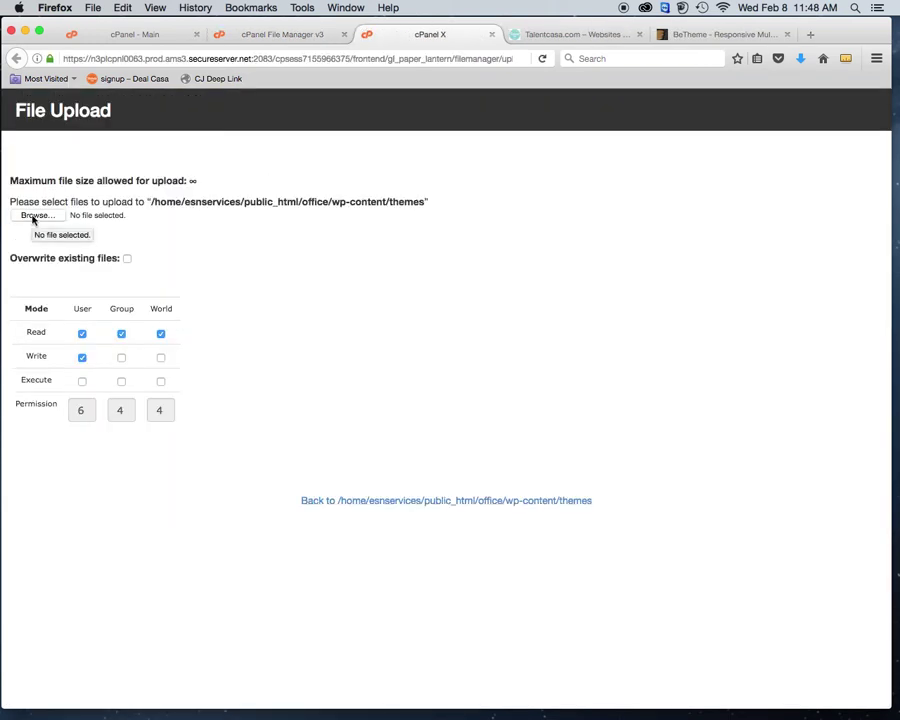
left_click(36, 216)
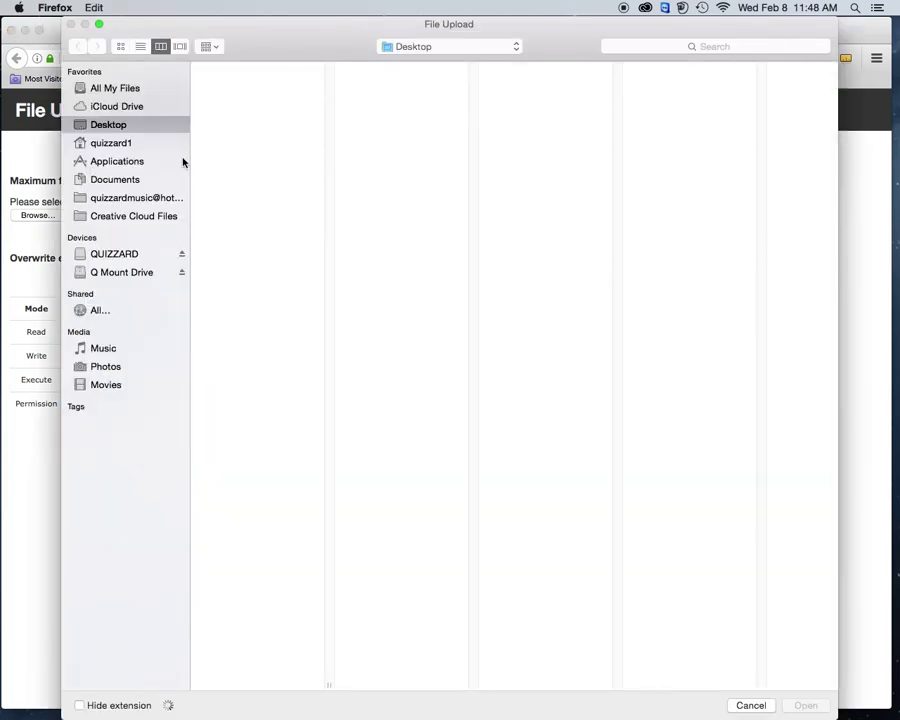
left_click(121, 125)
left_click(200, 93)
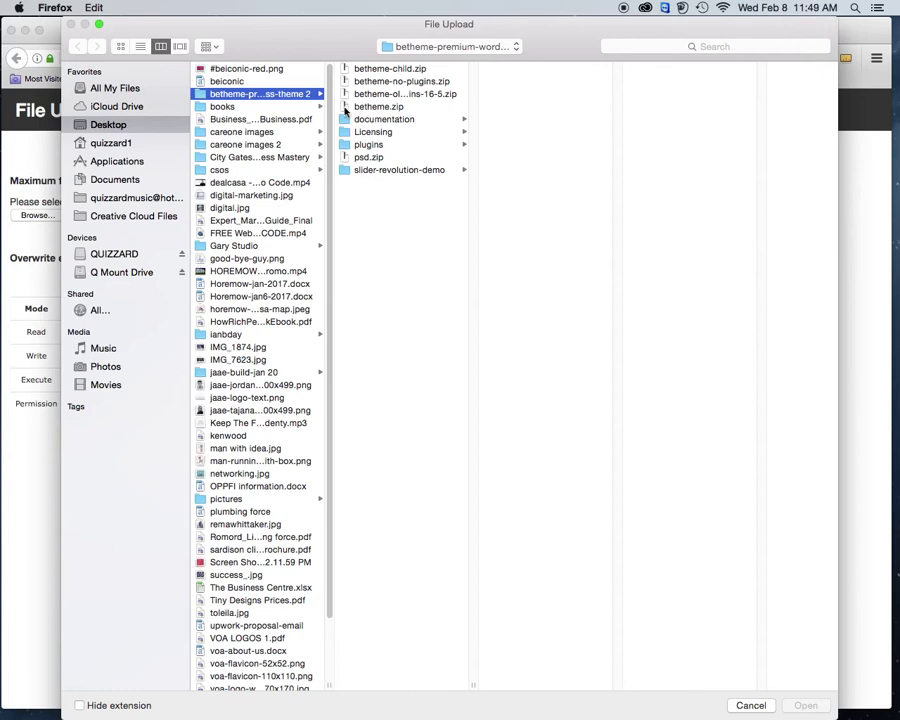
left_click(345, 107)
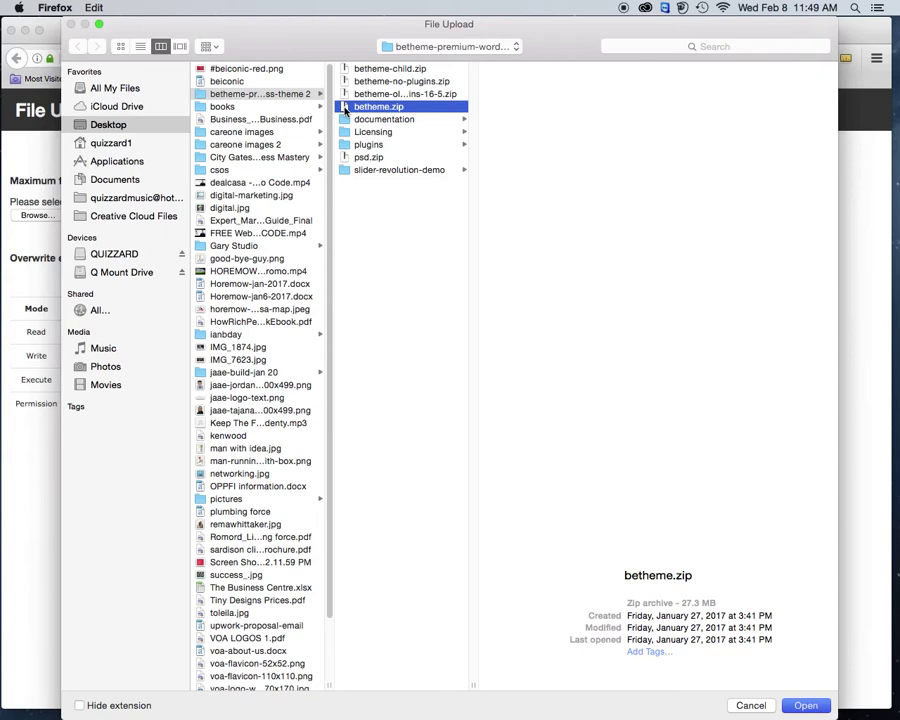
left_click(805, 705)
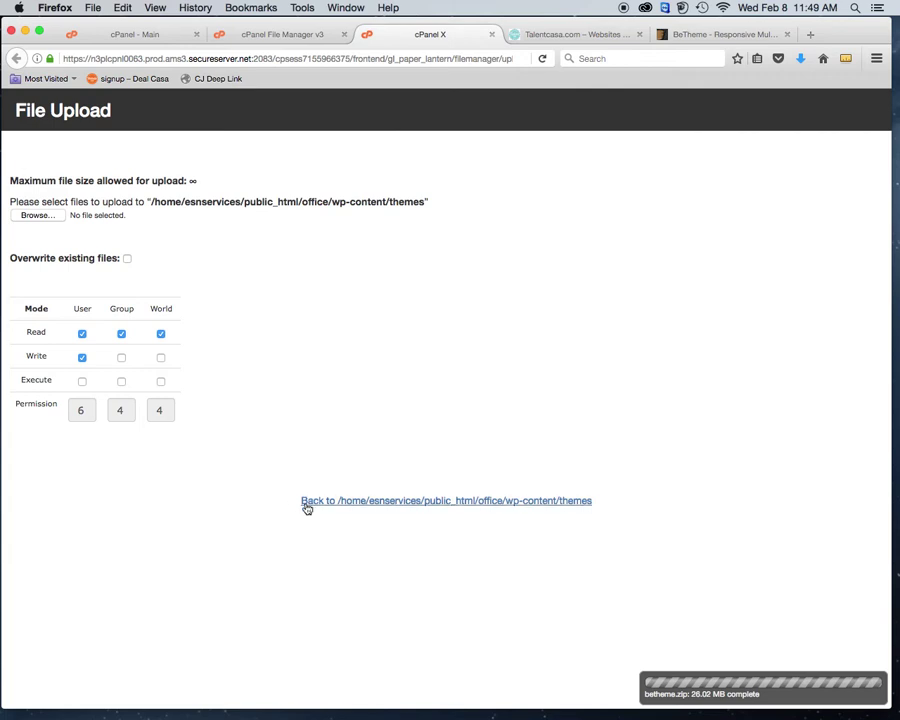
left_click(512, 500)
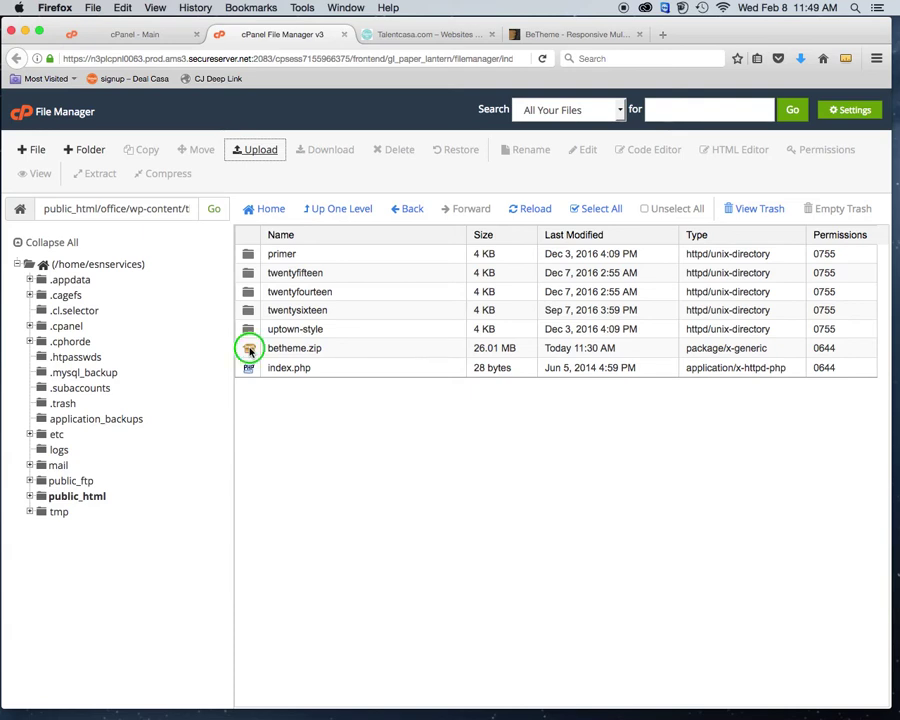
Step: Extract betheme.zip into the themes folder
right_click(250, 350)
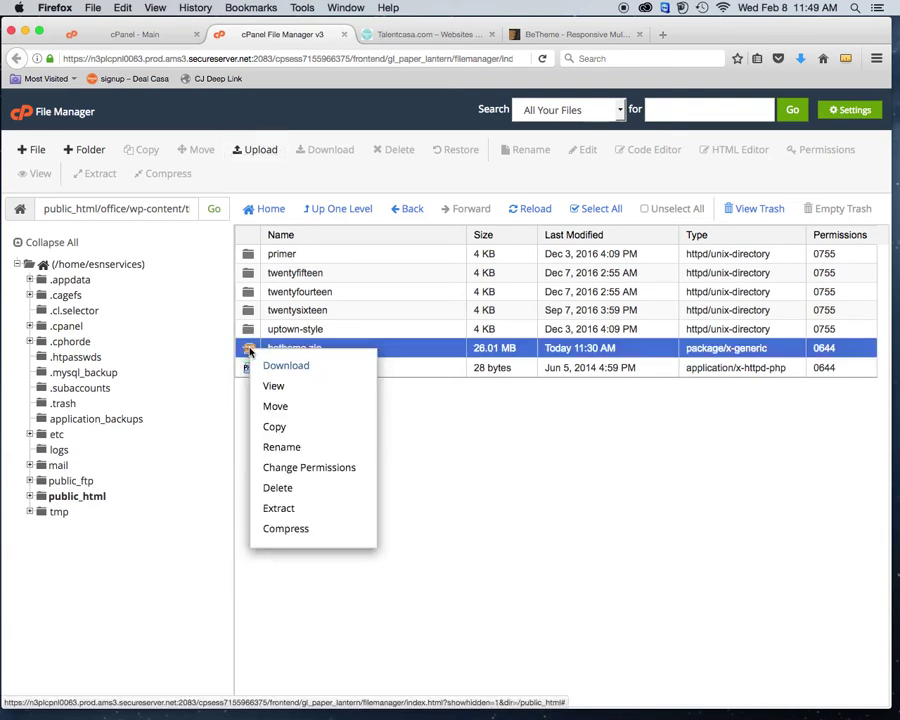
left_click(292, 513)
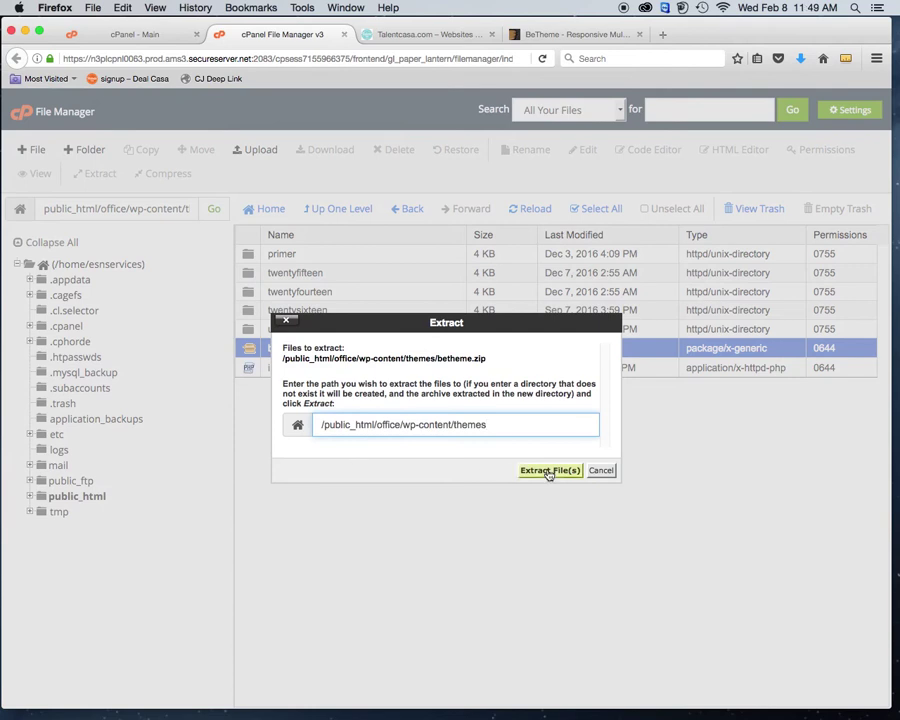
left_click(548, 471)
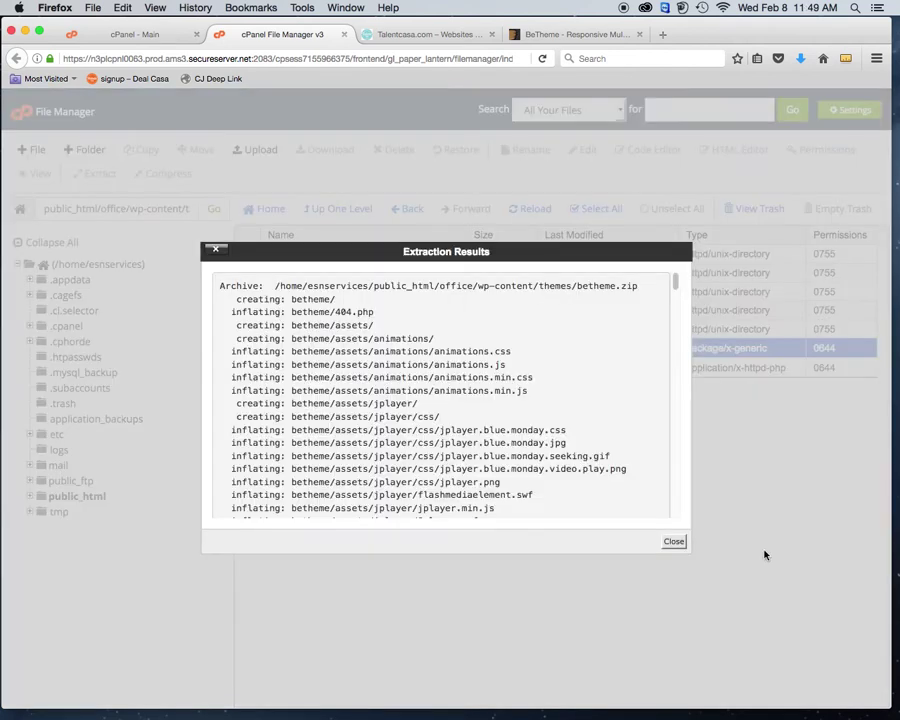
left_click(674, 541)
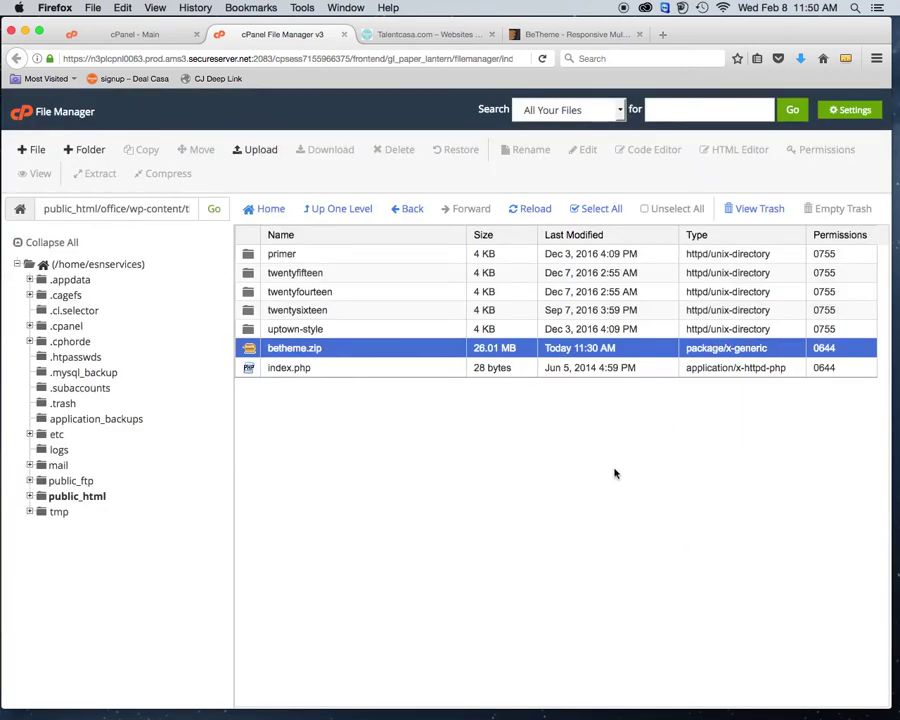
Step: Move betheme.zip to the trash and close File Manager
right_click(250, 355)
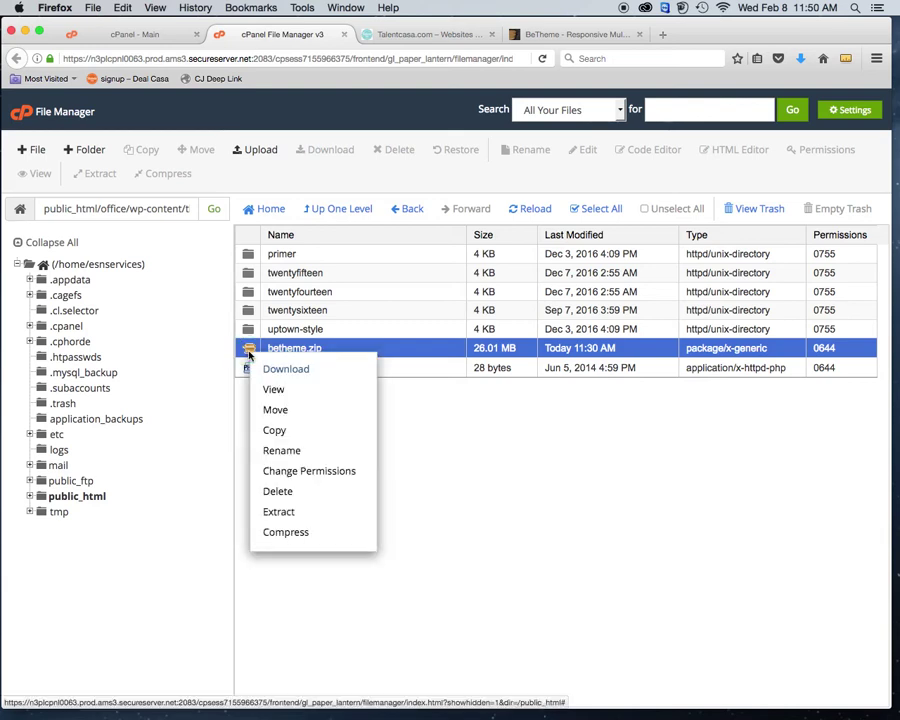
left_click(285, 492)
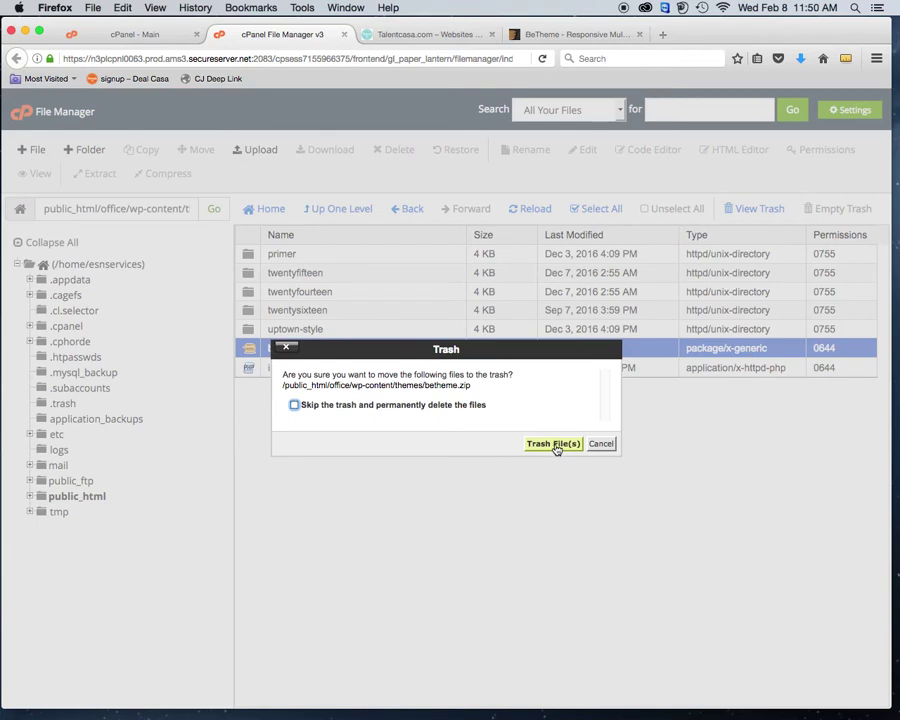
left_click(554, 444)
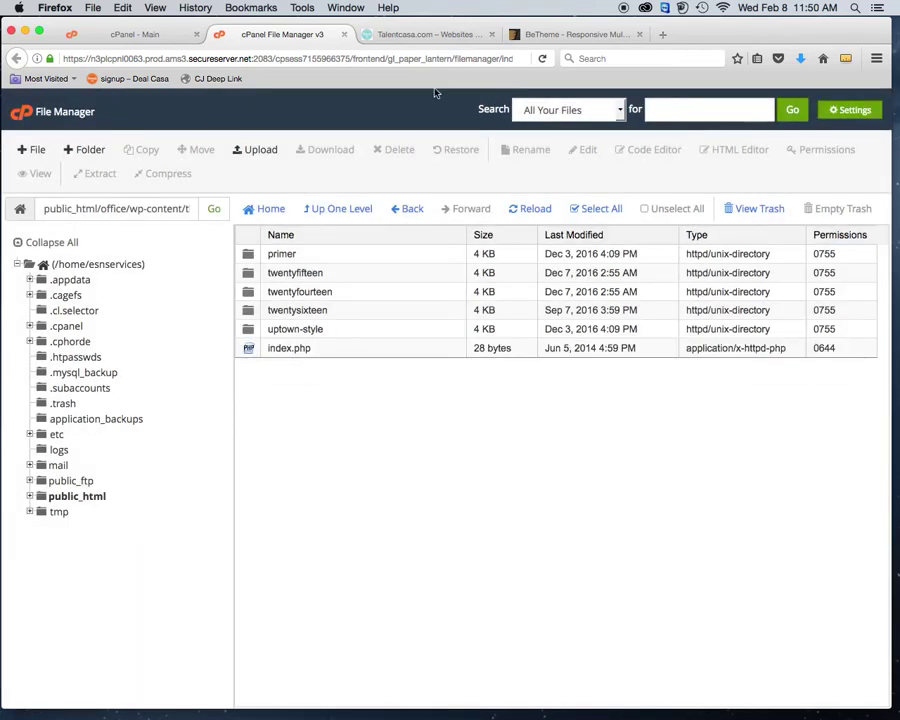
left_click(346, 35)
Step: From cPanel home, open Installatron and list the installed applications
left_click(185, 35)
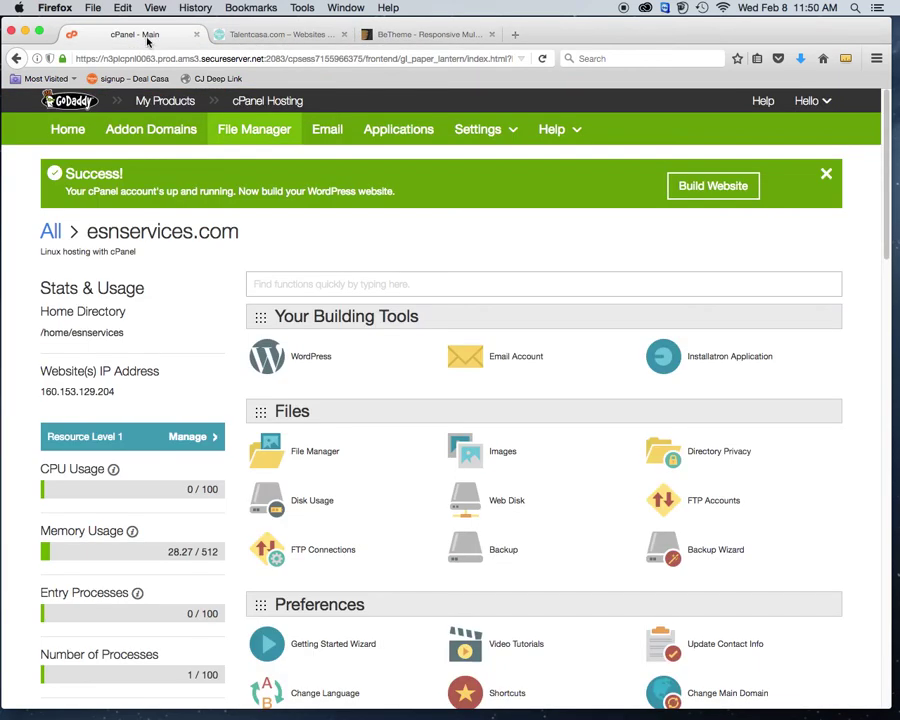
left_click(399, 136)
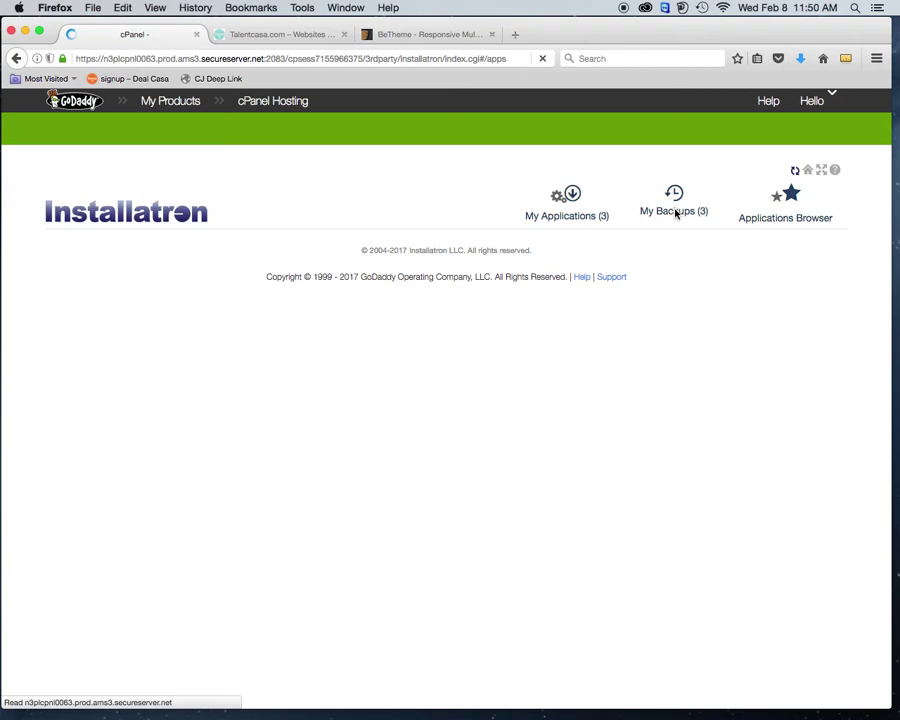
left_click(667, 212)
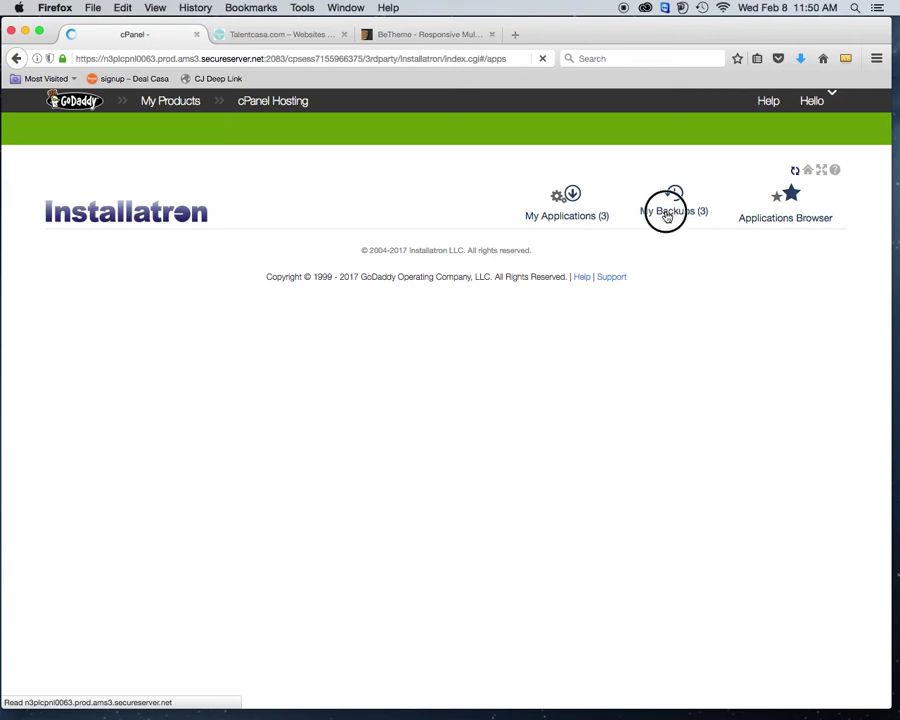
left_click(770, 210)
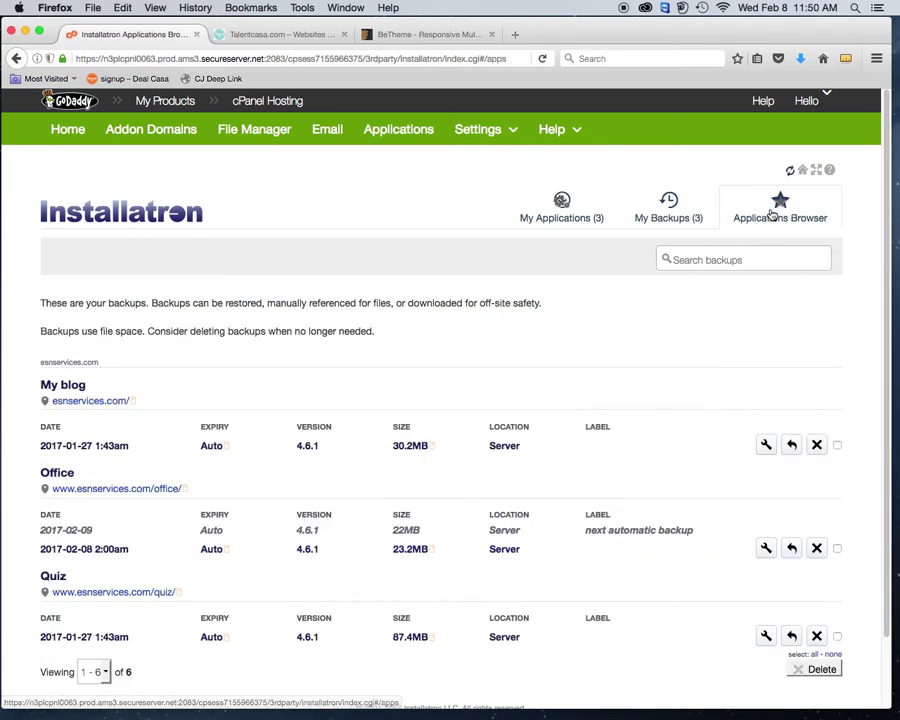
left_click(546, 210)
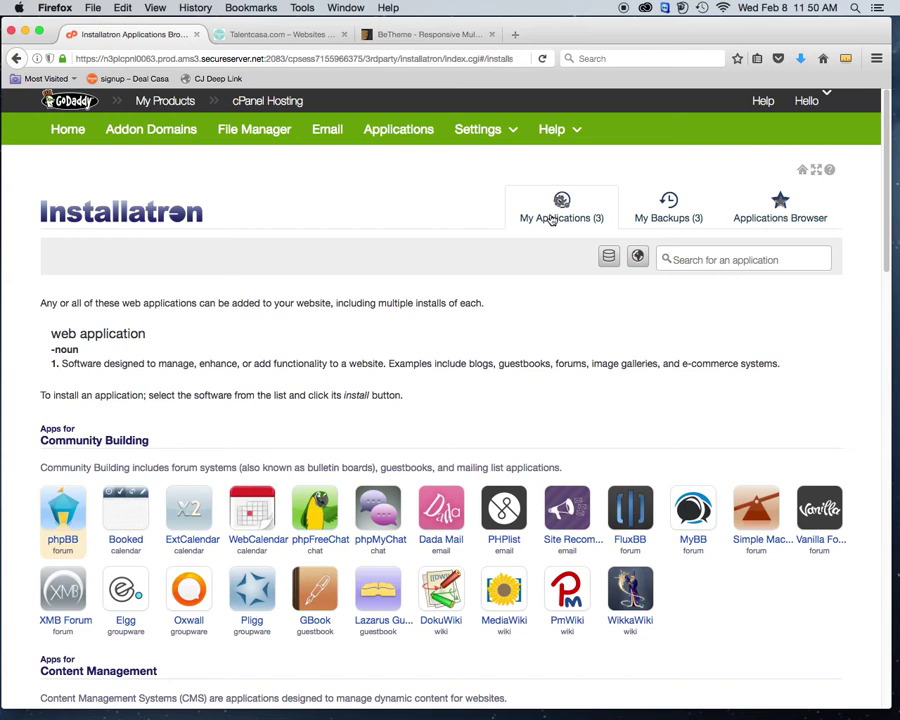
left_click(778, 208)
left_click(564, 211)
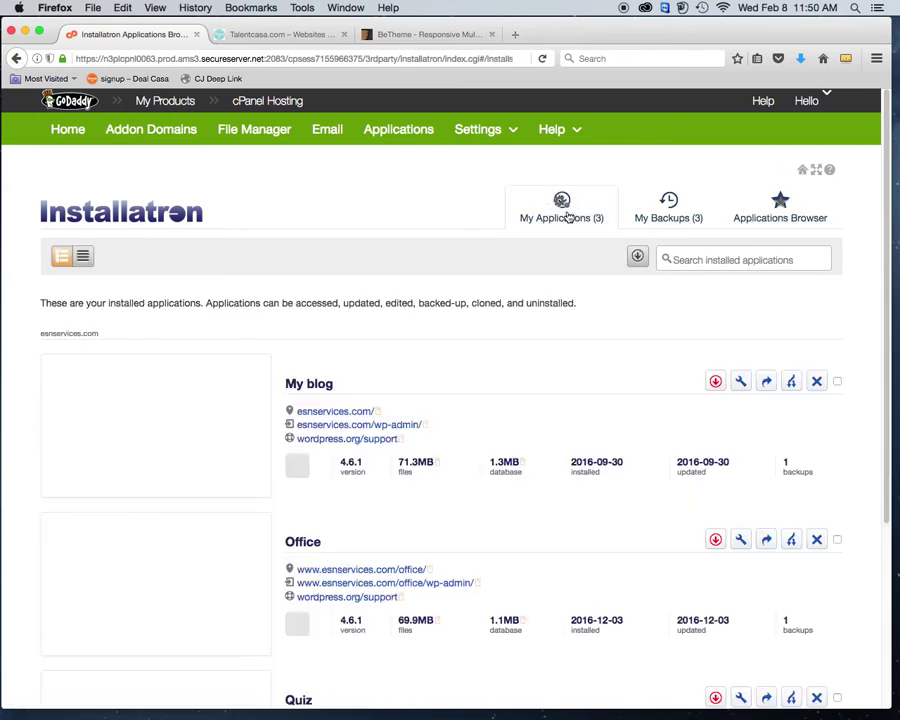
Step: Open the Office site's wp-admin link from the applications list
scroll(572, 227, "down", 5)
left_click(487, 334)
left_click_drag(487, 334, 288, 336)
left_click(428, 334)
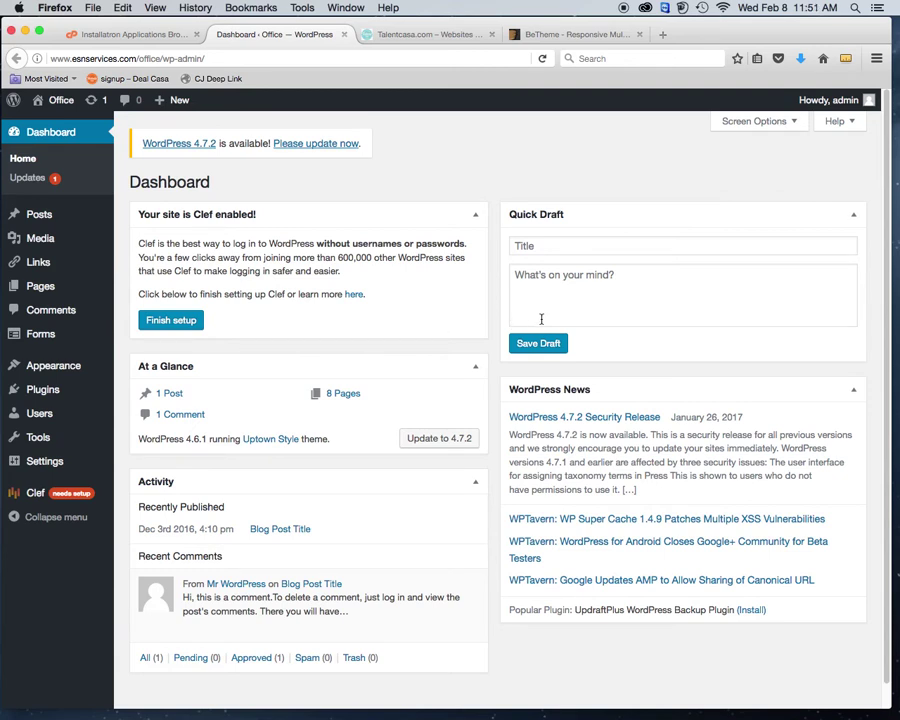
Step: Activate the Betheme theme under Appearance > Themes
mouse_move(73, 370)
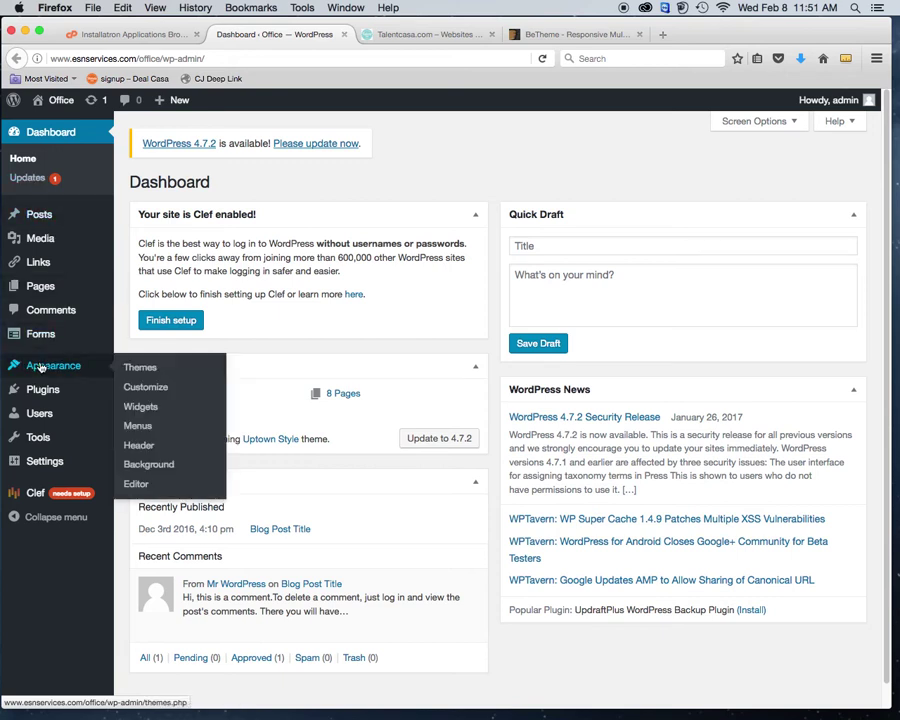
left_click(148, 369)
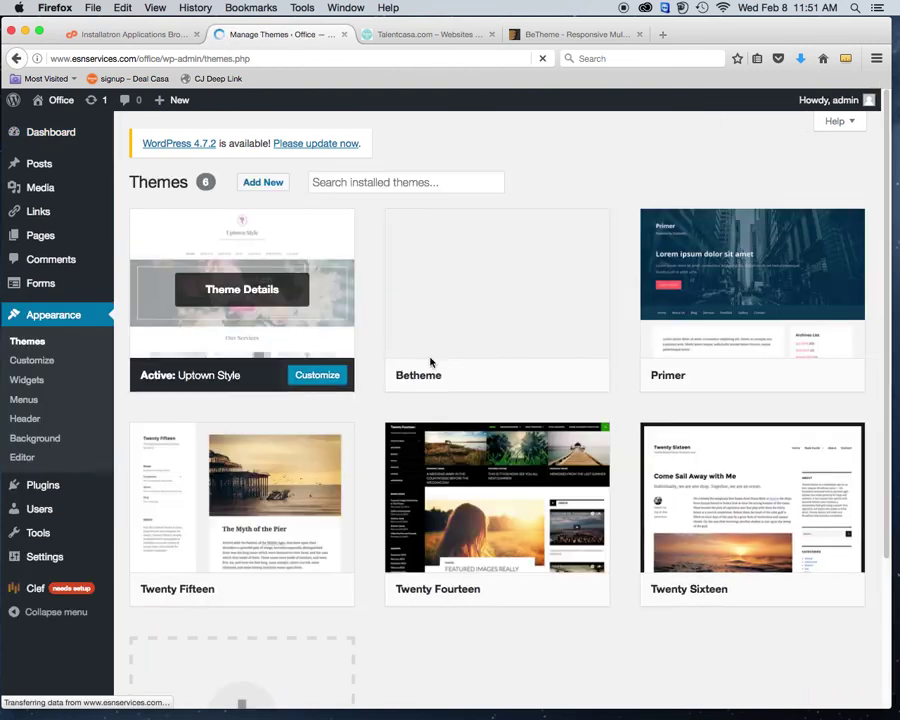
mouse_move(440, 380)
left_click(504, 377)
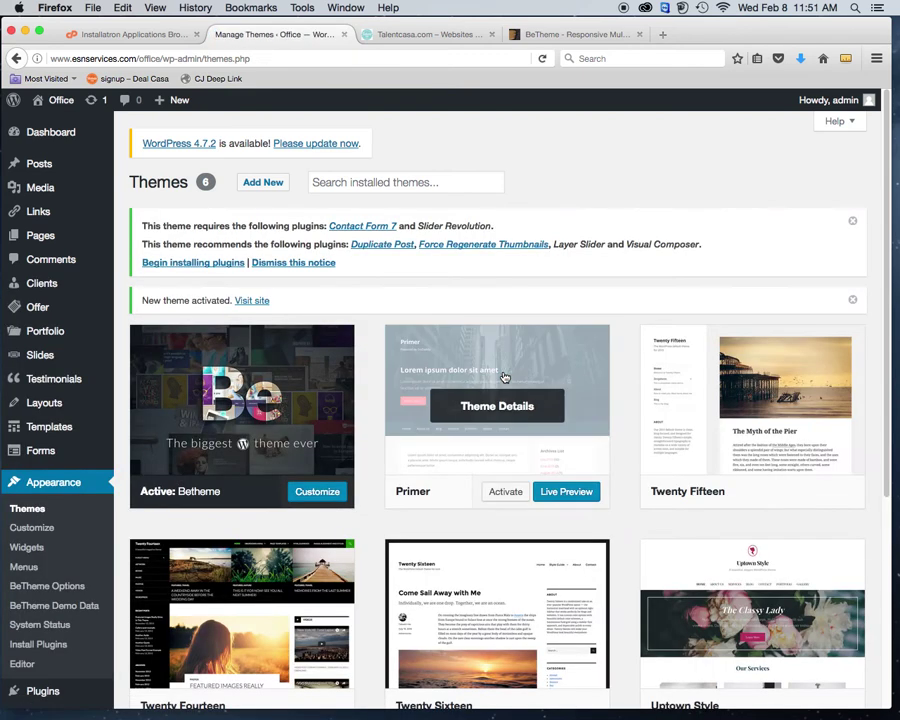
Step: Bulk-install all six of Betheme's required and recommended plugins, then return to ThemeForest
left_click(204, 265)
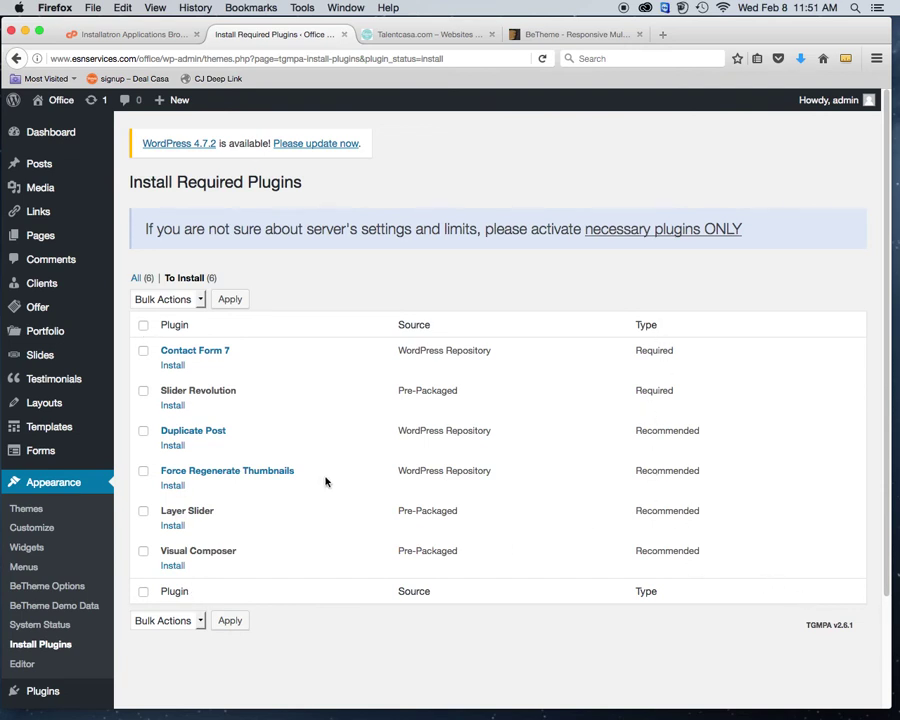
left_click(143, 325)
left_click(199, 298)
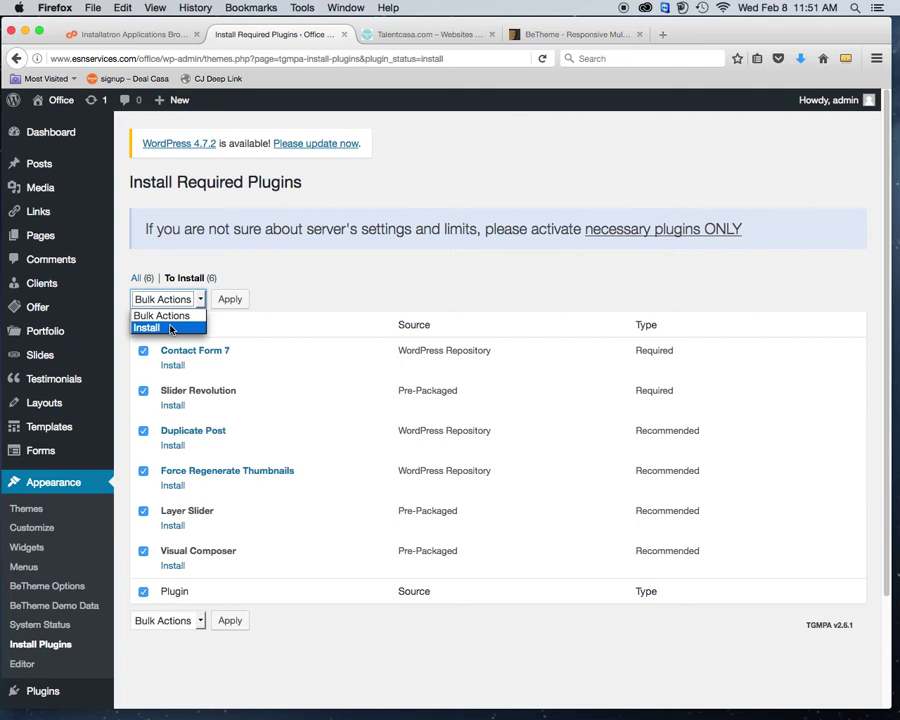
left_click(170, 328)
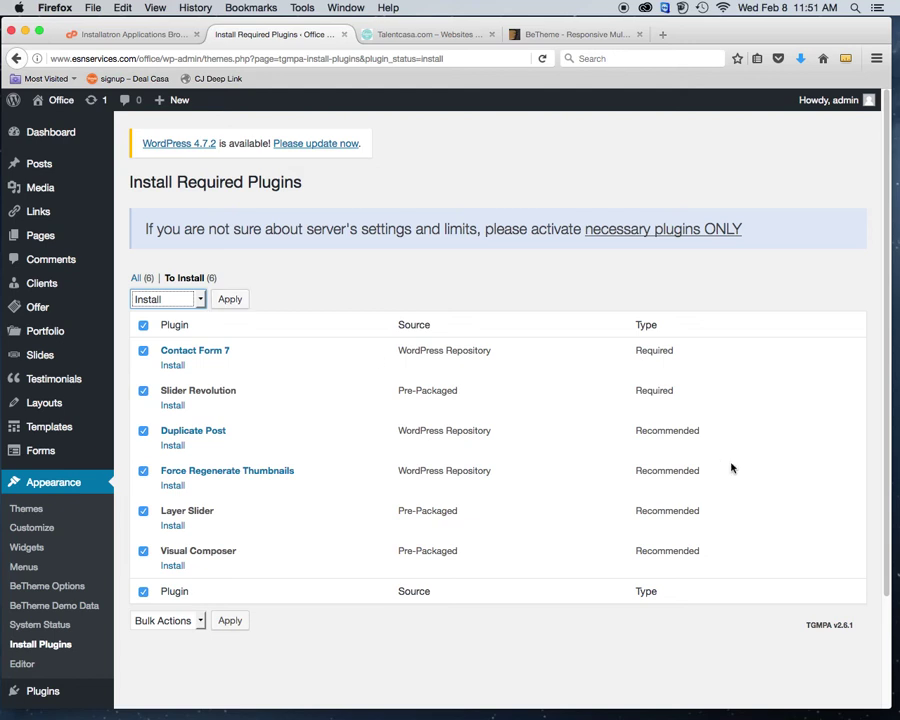
left_click(230, 305)
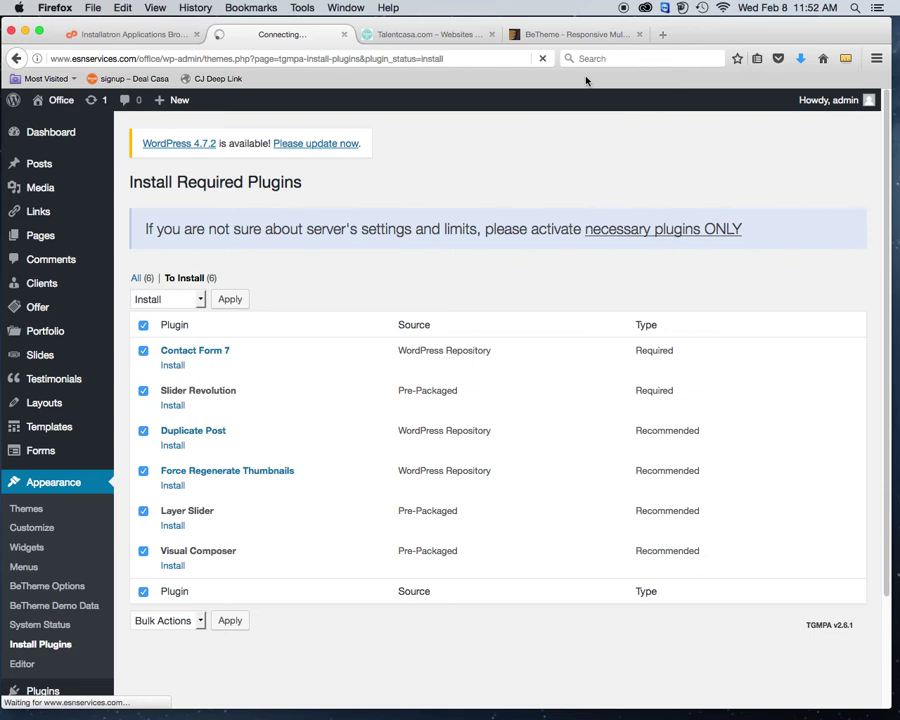
left_click(553, 35)
Step: Open BeTheme's live demo preview and scroll through the pre-built websites
scroll(438, 484, "down", 5)
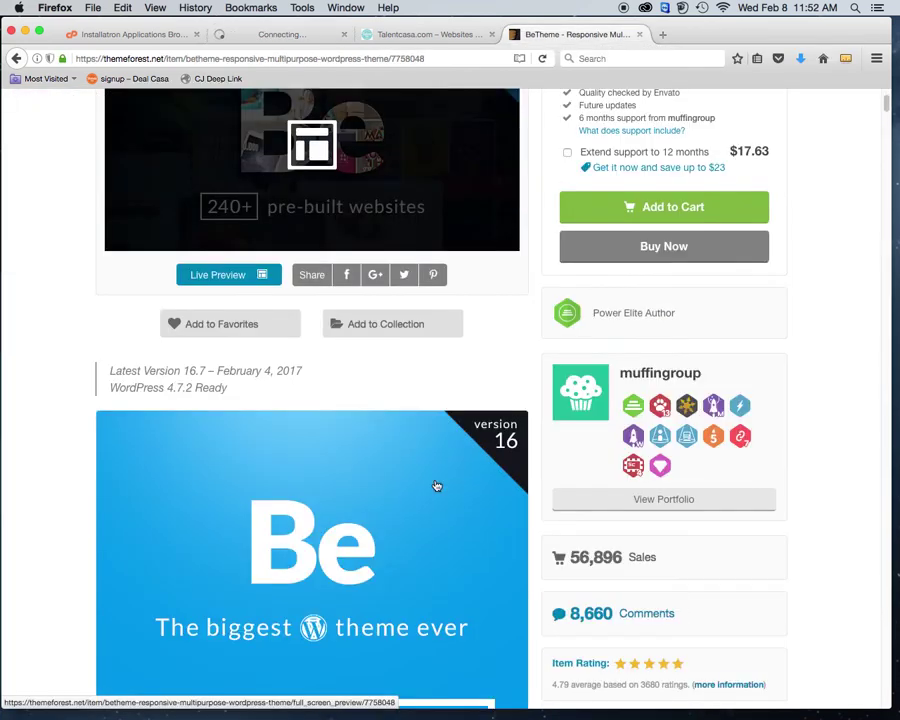
left_click(224, 270)
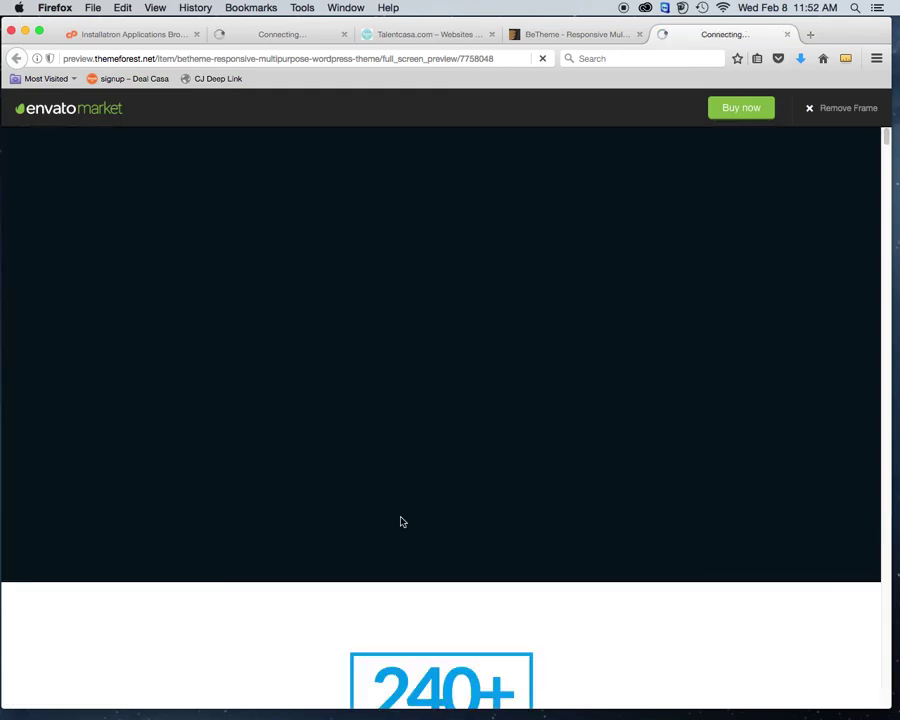
scroll(401, 522, "down", 5)
scroll(401, 522, "down", 5)
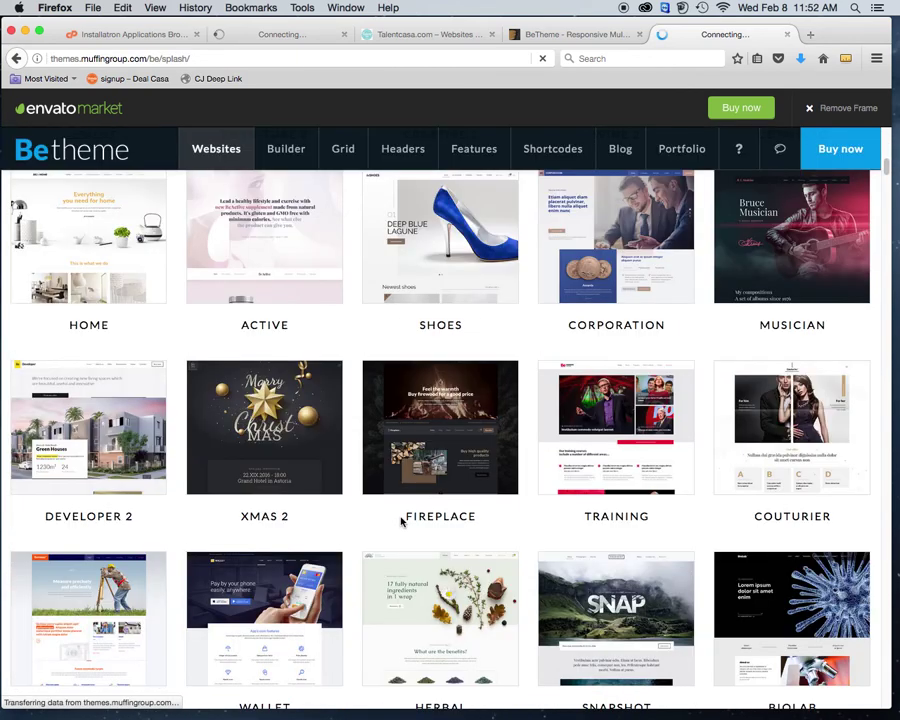
scroll(405, 525, "down", 10)
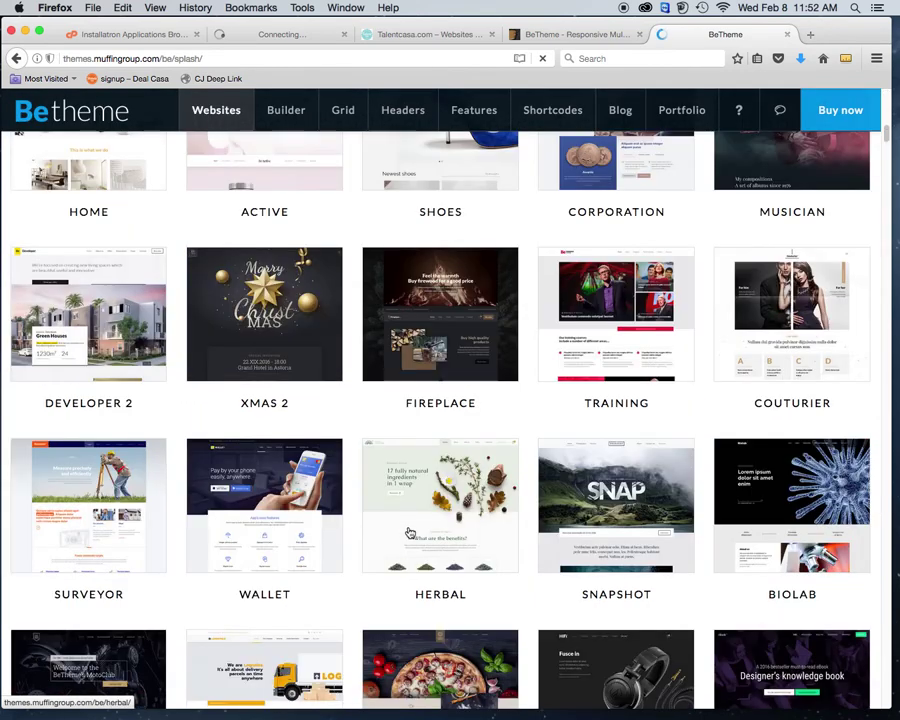
mouse_move(409, 532)
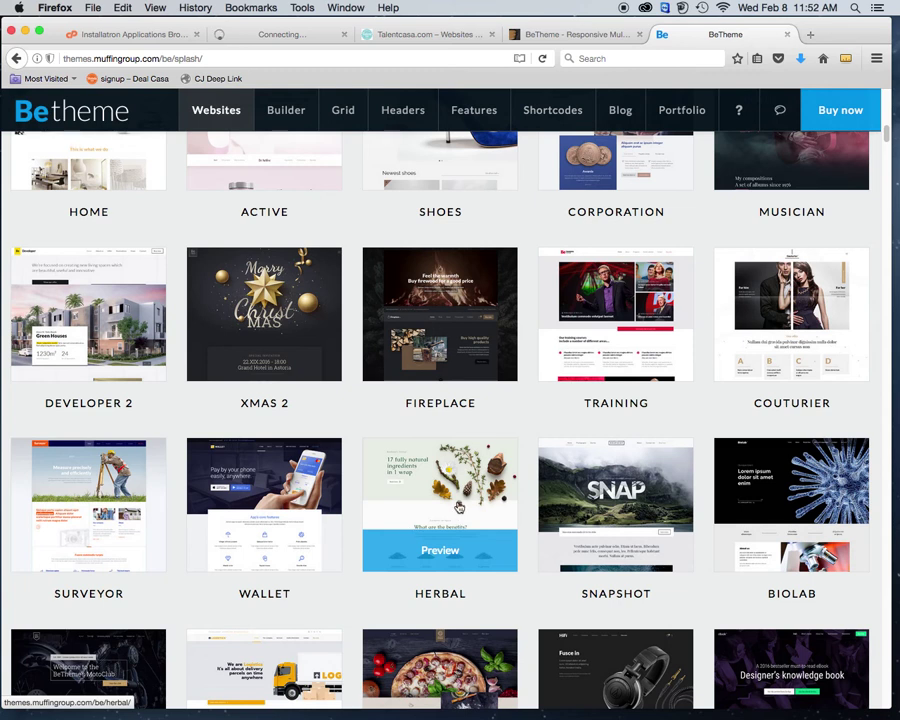
scroll(456, 504, "up", 5)
scroll(459, 508, "down", 5)
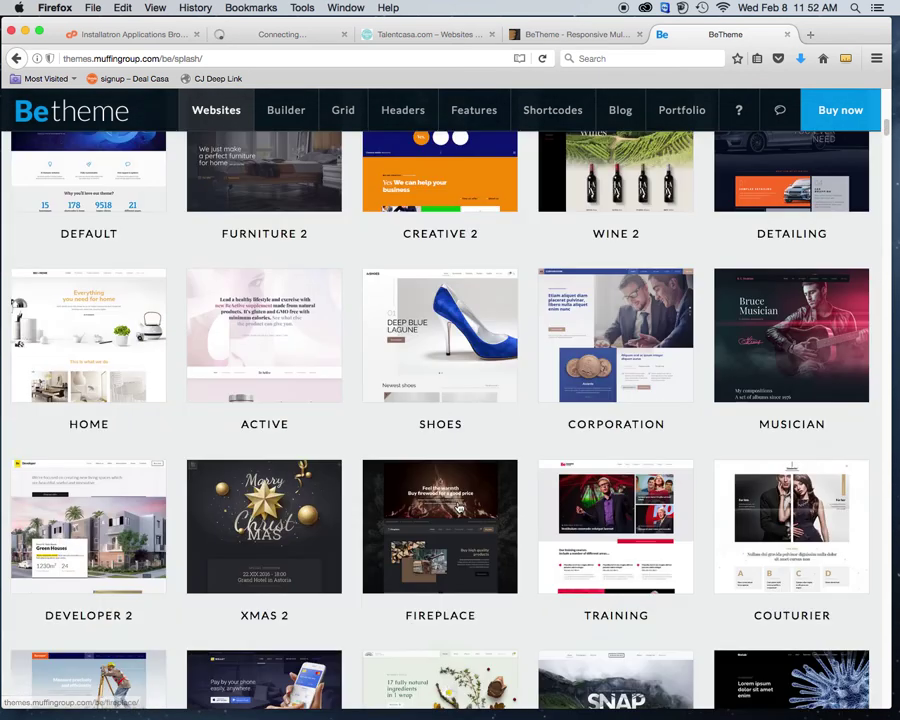
scroll(459, 508, "down", 5)
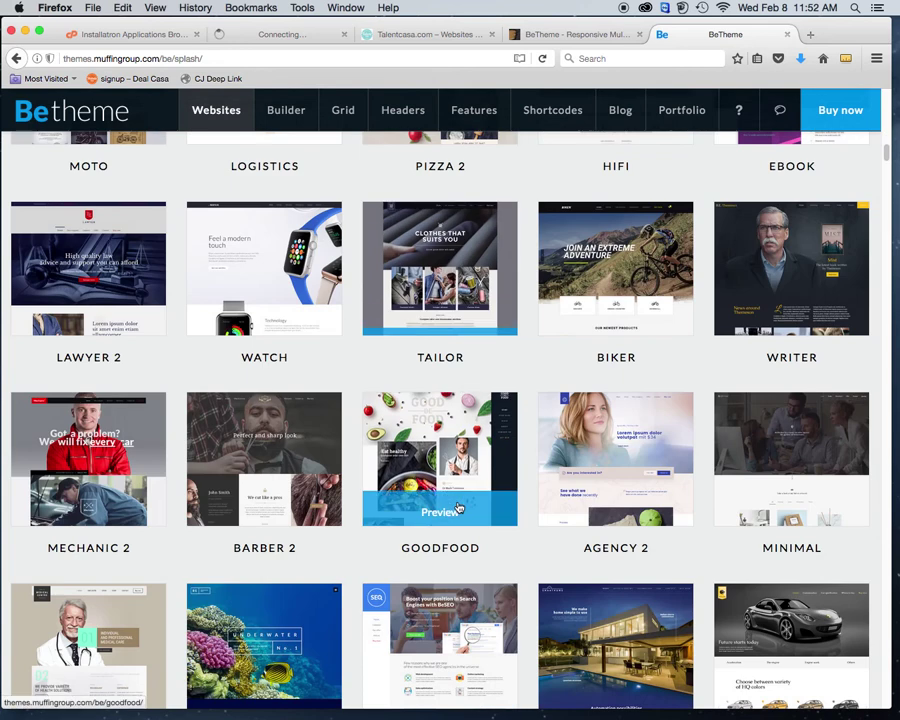
scroll(459, 508, "down", 3)
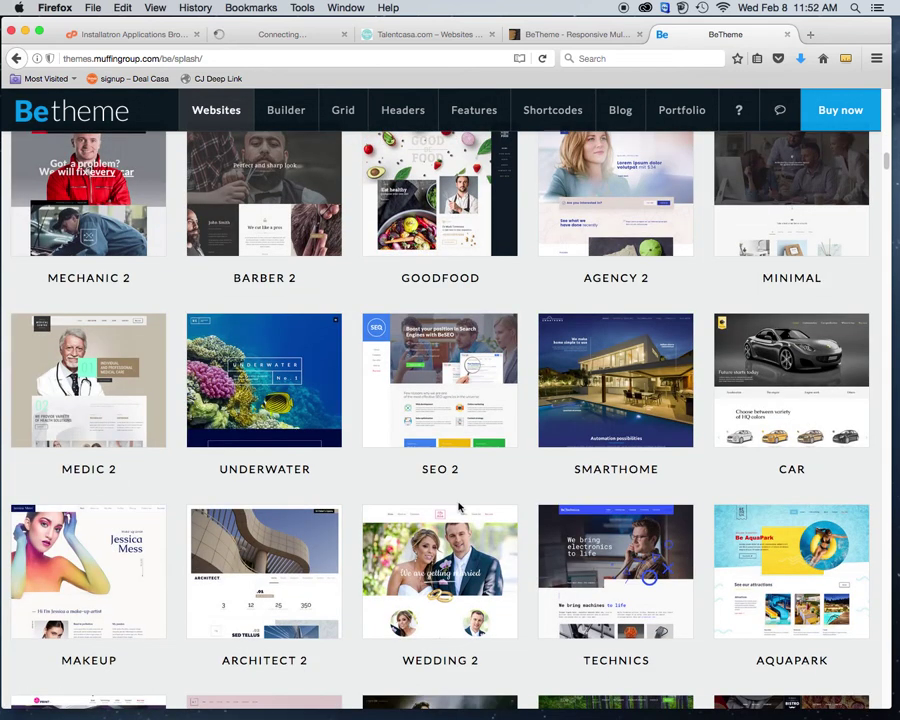
scroll(459, 508, "down", 9)
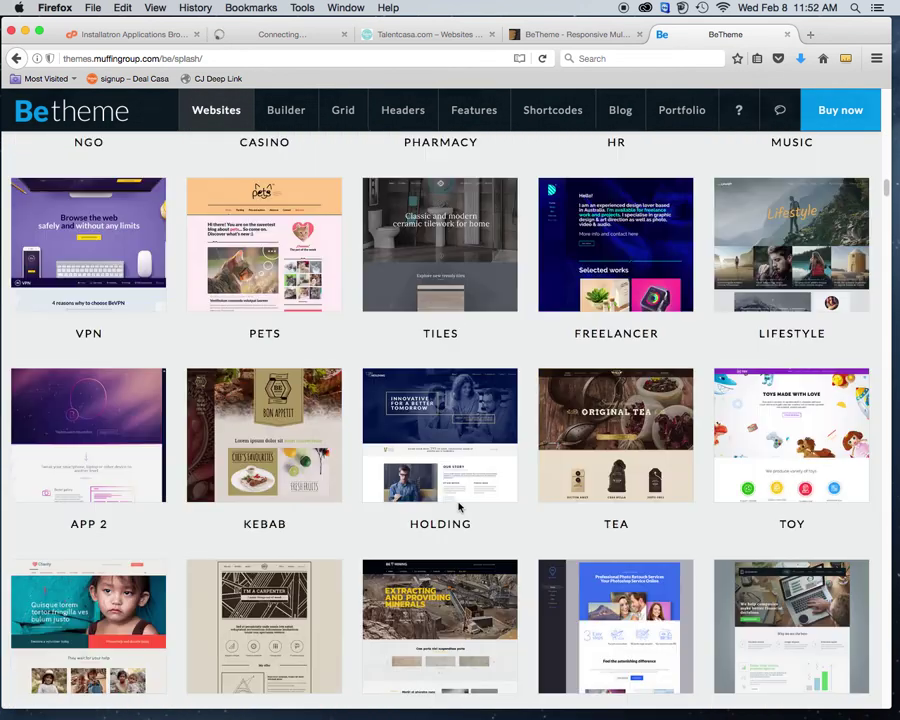
scroll(459, 508, "down", 2)
scroll(459, 508, "up", 6)
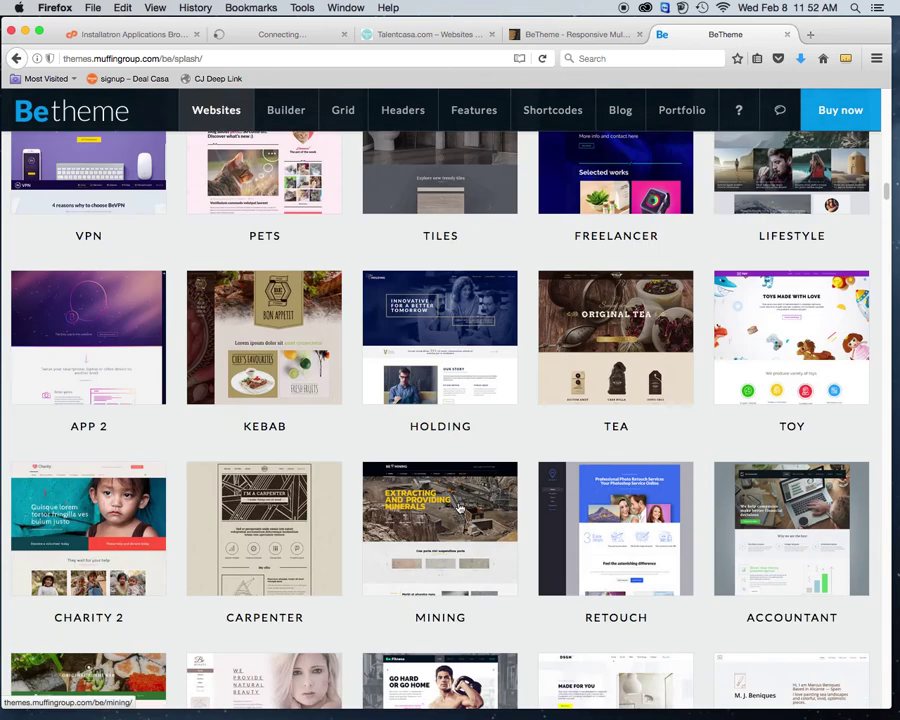
scroll(459, 508, "up", 2)
Step: Check the WordPress tab, then scroll the demo gallery back to the Default demo
left_click(262, 35)
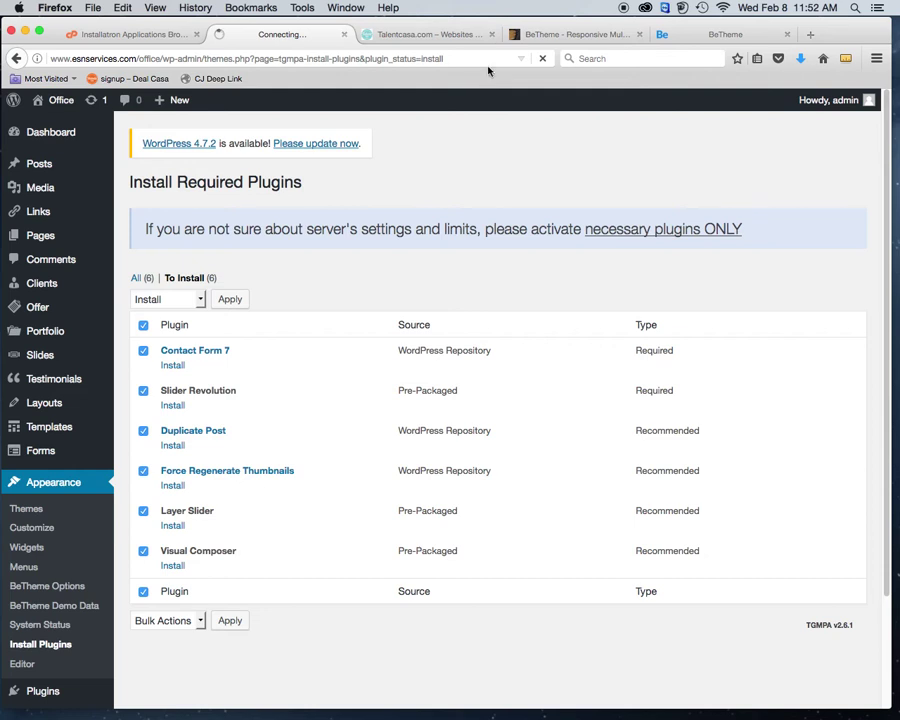
left_click(690, 34)
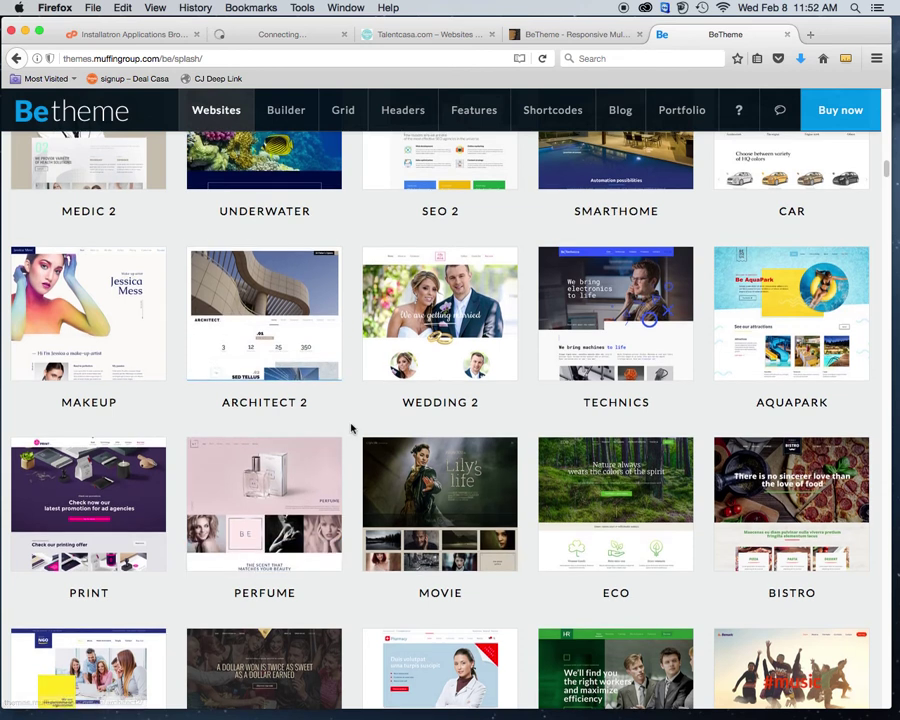
scroll(351, 428, "up", 5)
scroll(321, 406, "up", 3)
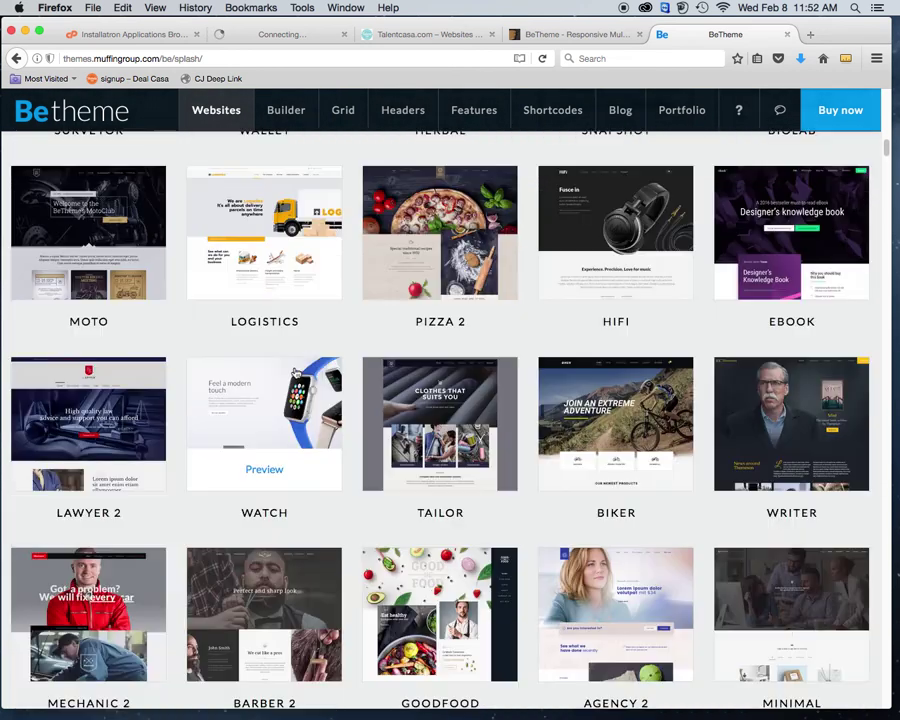
scroll(224, 342, "up", 7)
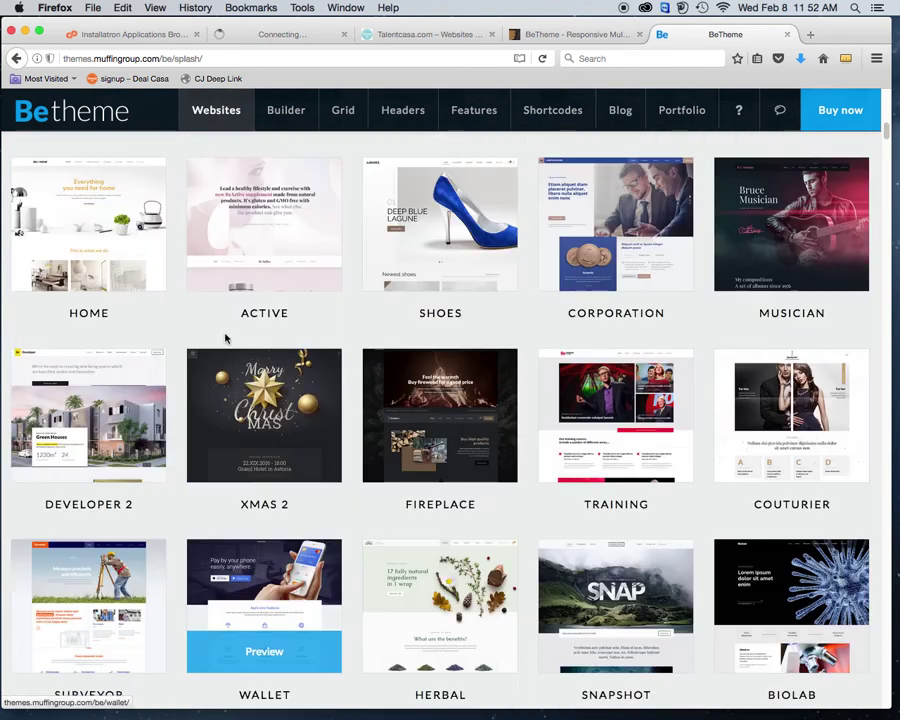
scroll(226, 340, "up", 1)
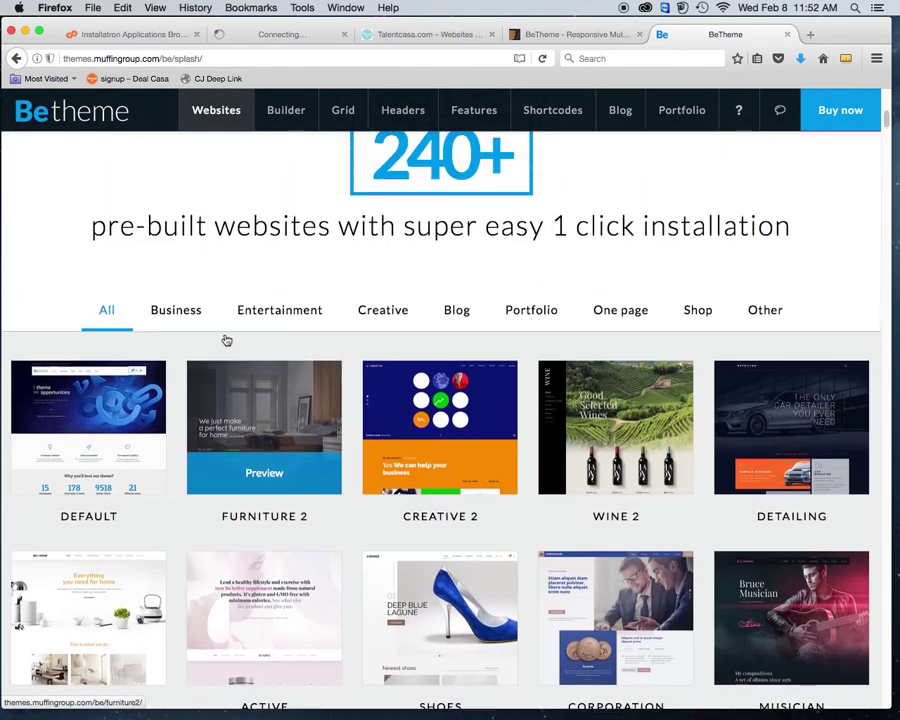
scroll(226, 338, "down", 5)
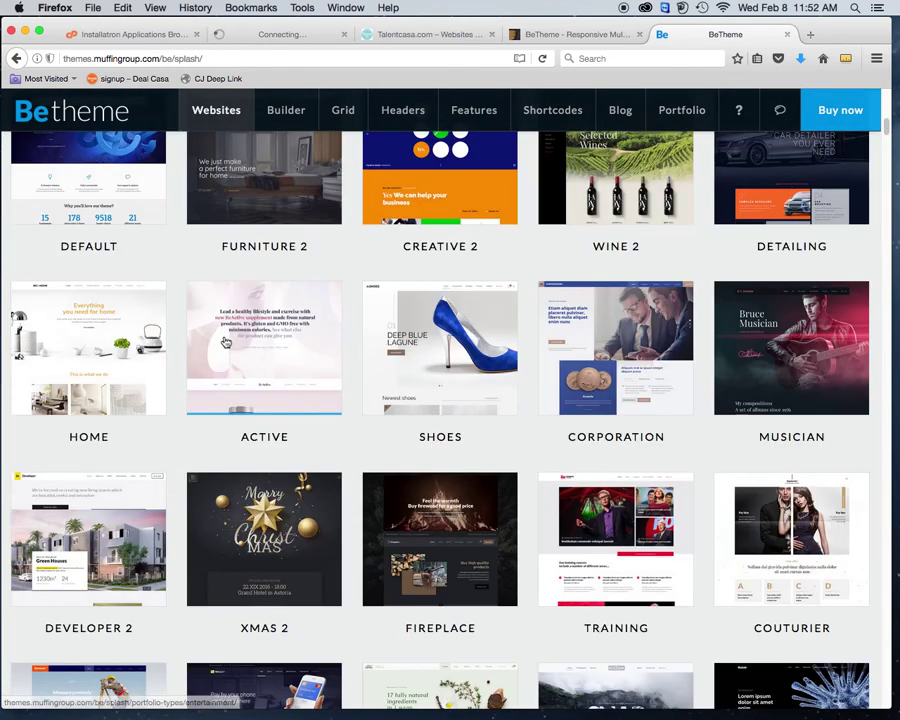
Step: Preview the Default demo, scroll through it, then view the WordPress plugin install results
left_click(106, 214)
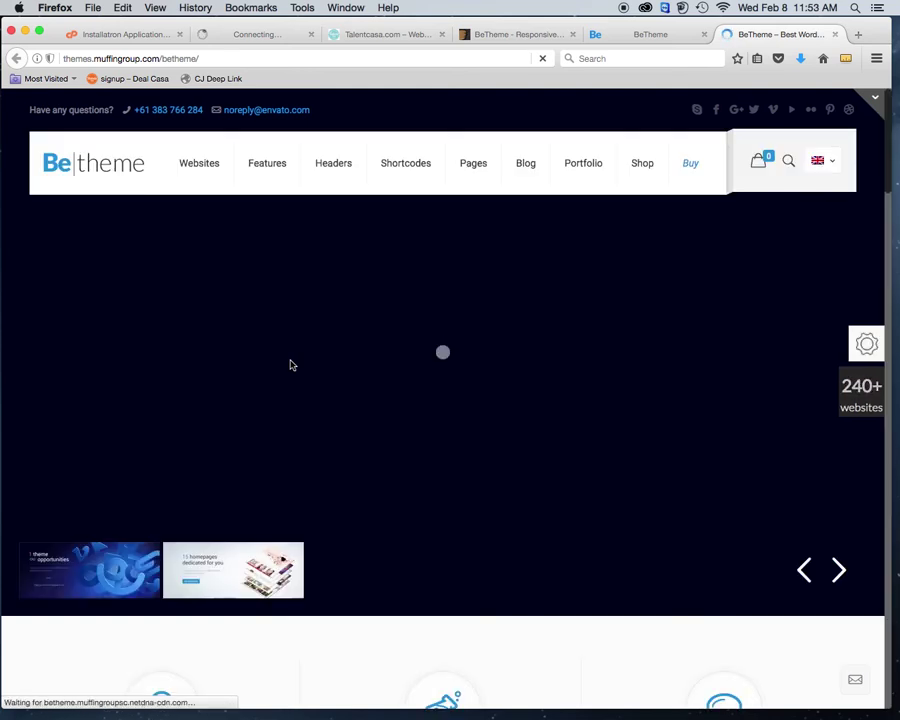
scroll(288, 366, "down", 20)
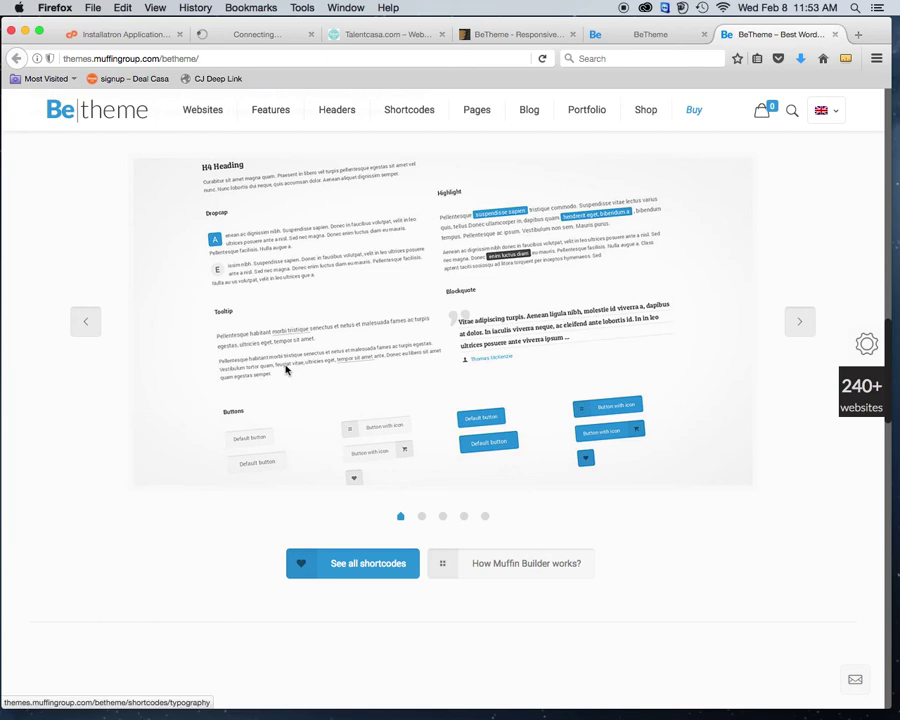
scroll(285, 370, "down", 15)
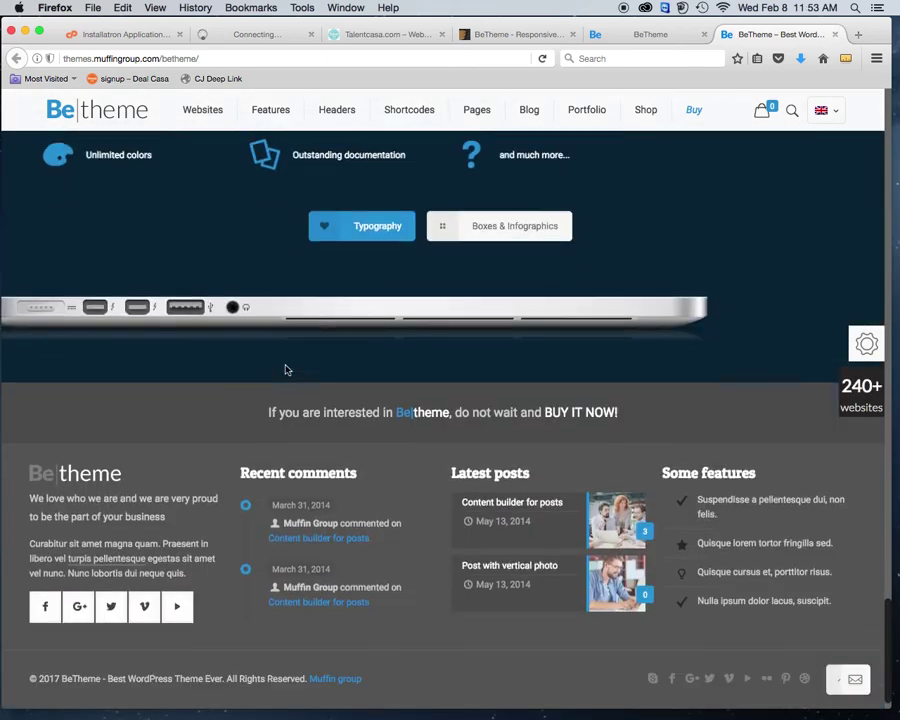
scroll(285, 370, "up", 5)
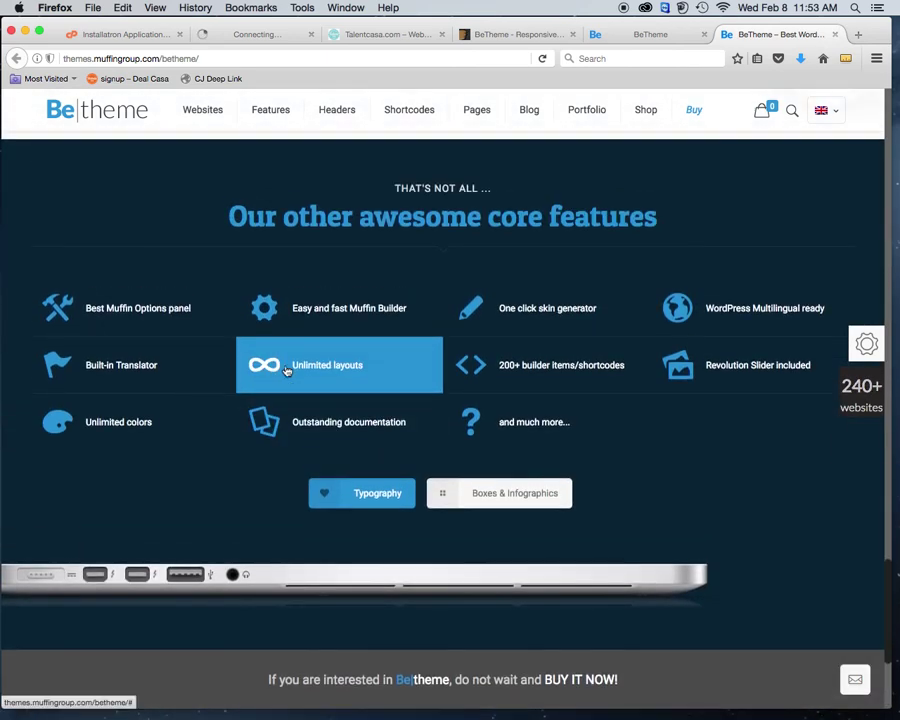
scroll(285, 370, "up", 5)
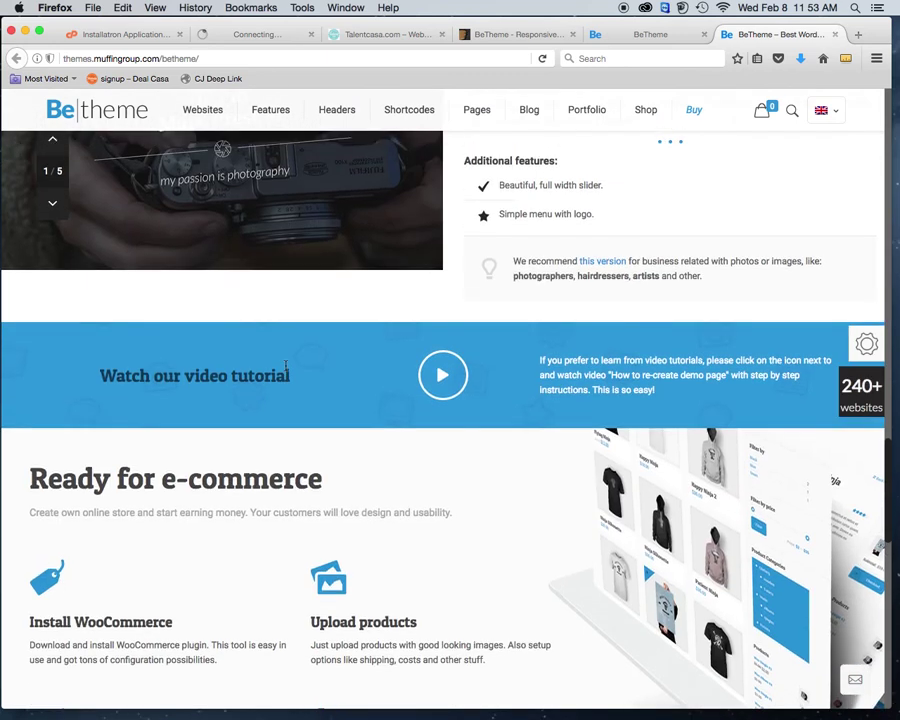
scroll(285, 370, "up", 6)
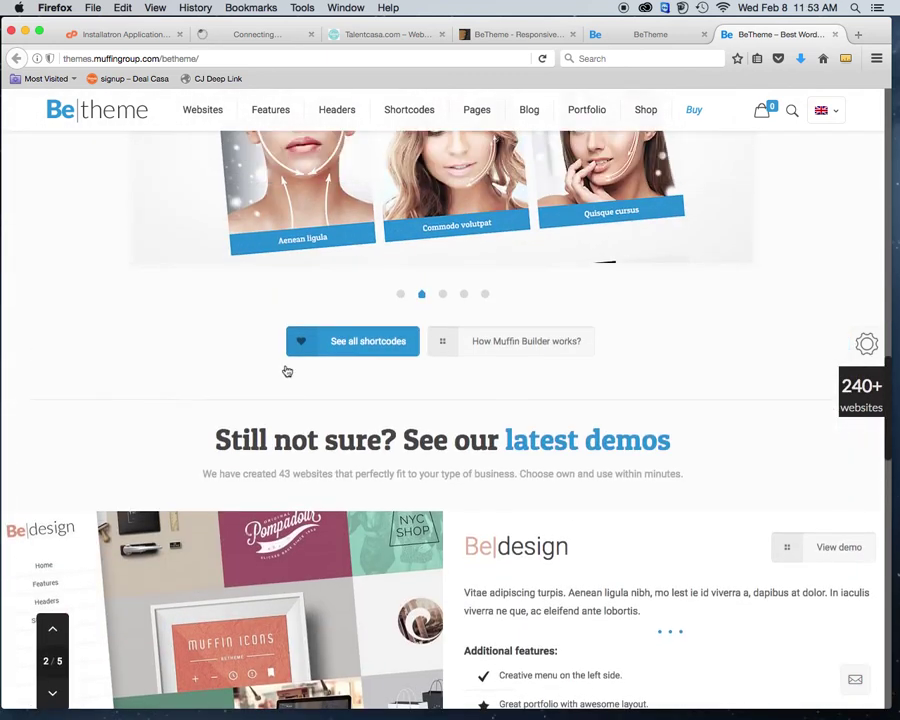
scroll(285, 370, "up", 4)
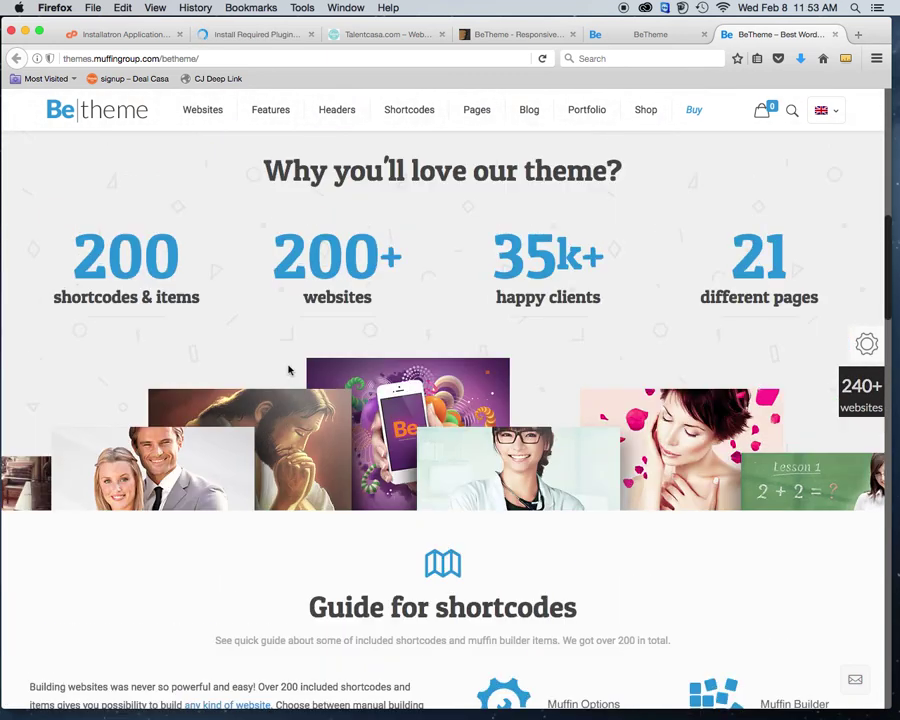
left_click(256, 33)
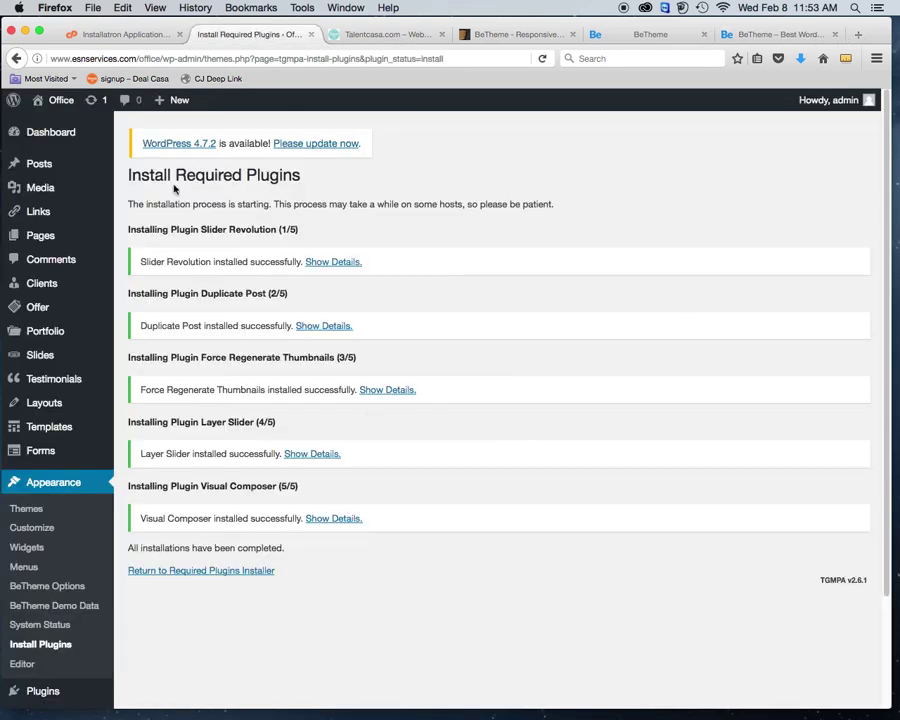
Step: Bulk-activate all six installed plugins from the required plugins list
left_click(197, 572)
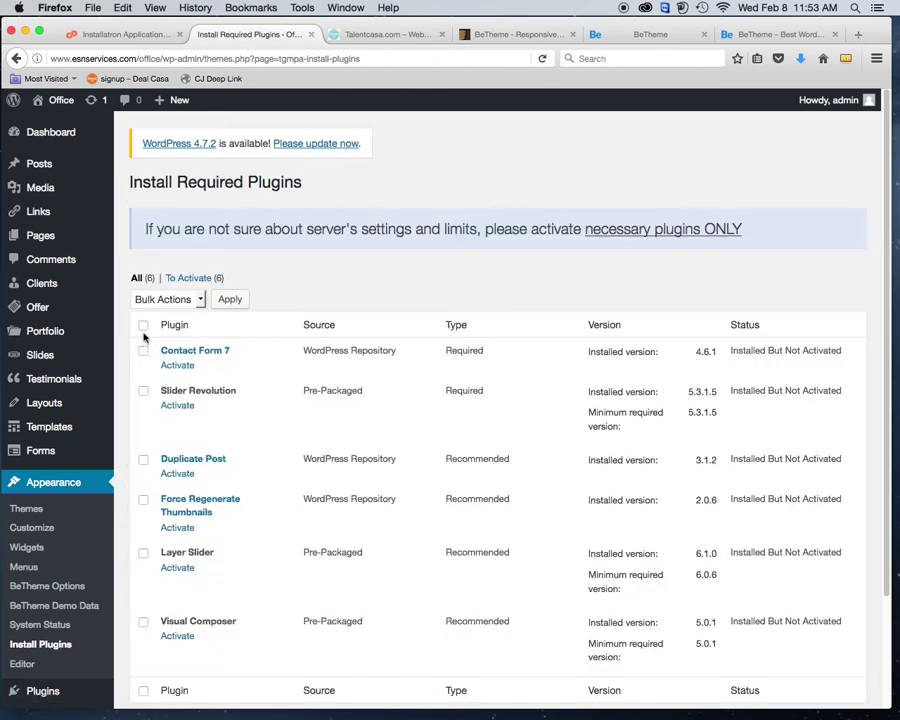
left_click(143, 327)
left_click(200, 299)
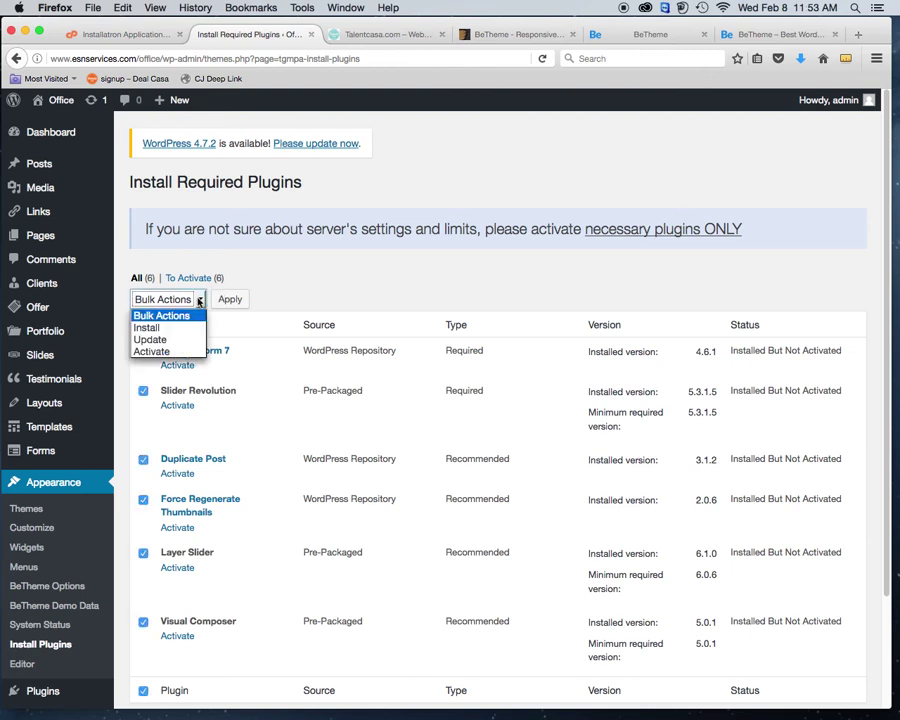
left_click(168, 350)
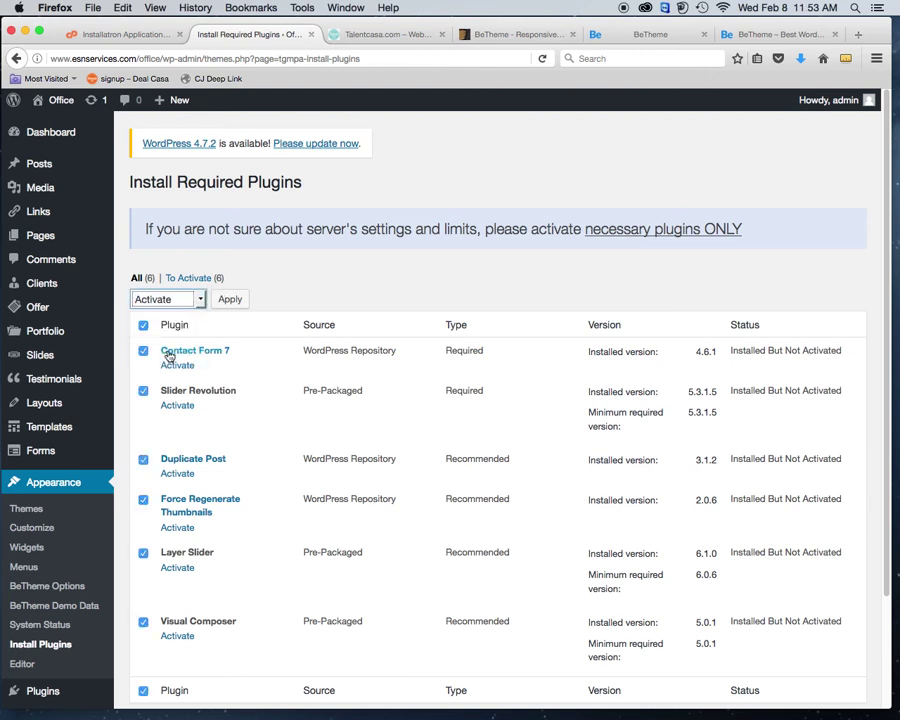
left_click(228, 300)
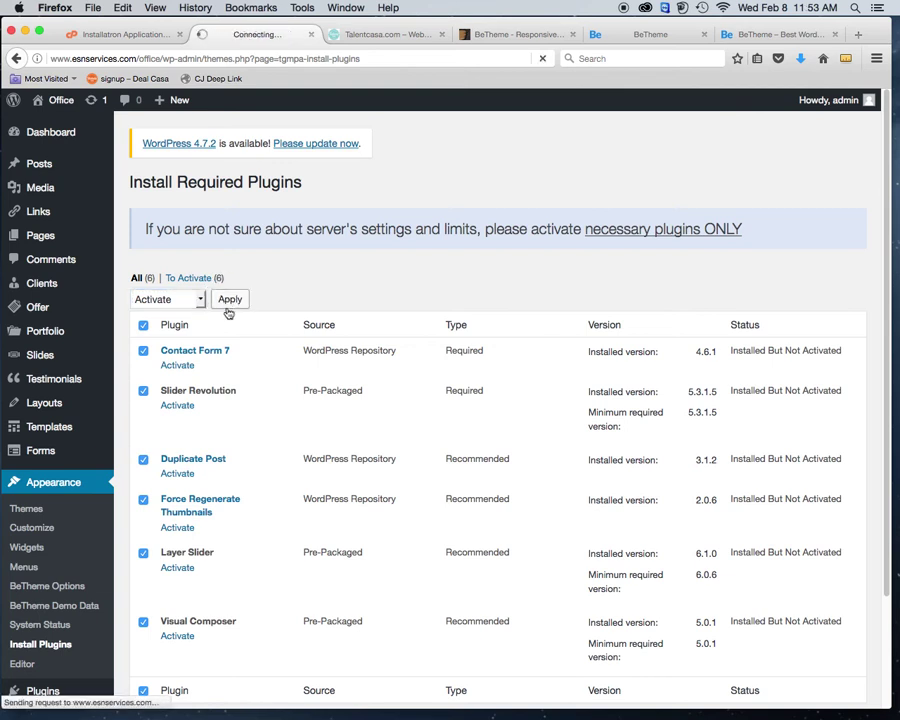
left_click(752, 35)
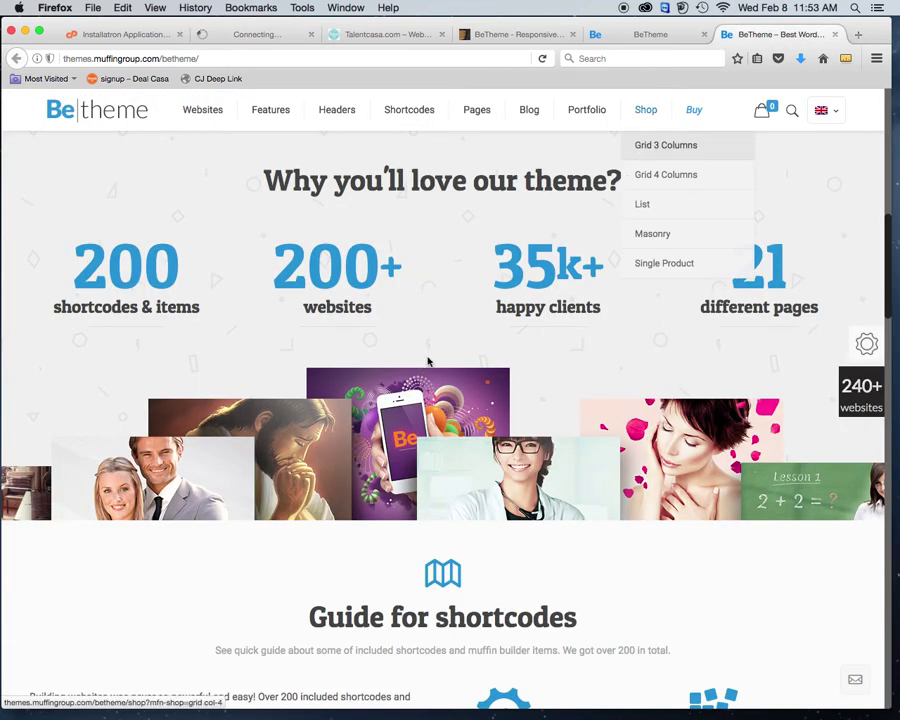
Step: Scroll the Lawyer 2 demo homepage down toward its footer
scroll(450, 343, "down", 1)
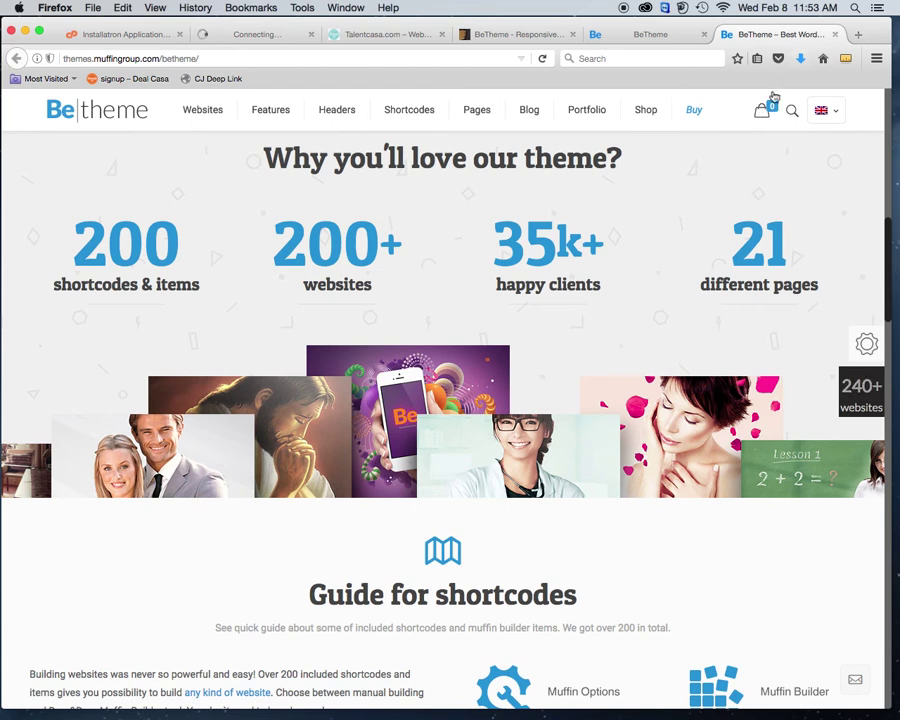
scroll(726, 205, "down", 5)
scroll(726, 207, "down", 5)
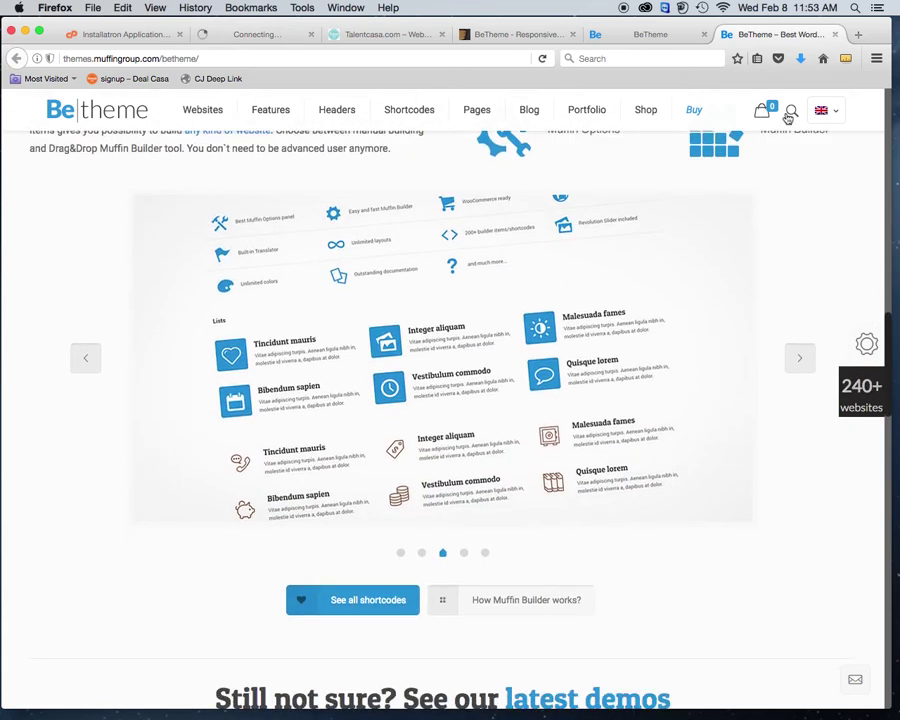
scroll(784, 141, "down", 3)
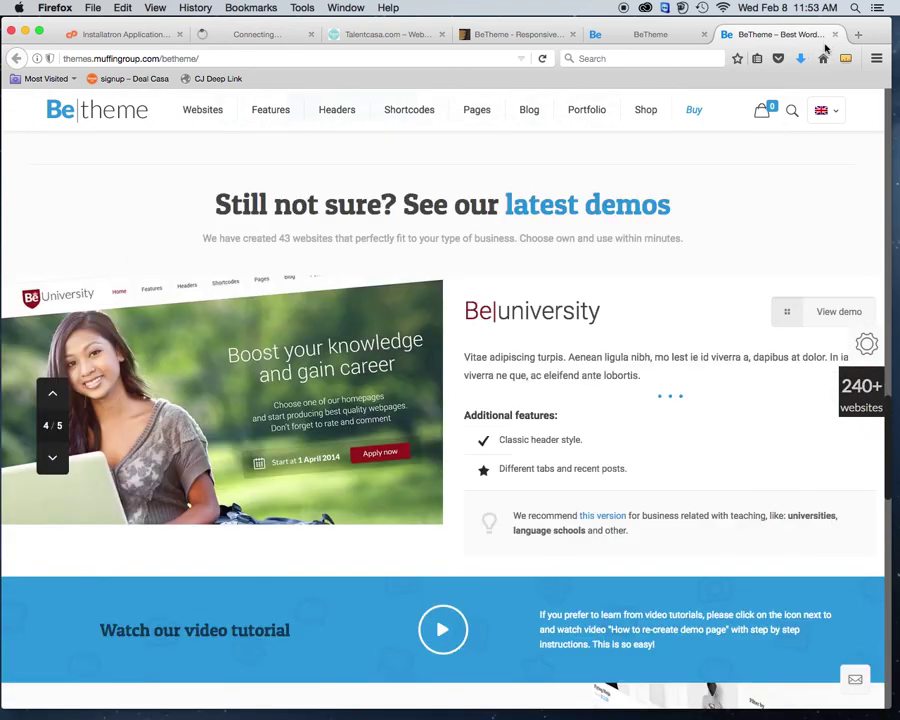
Step: Browse the BeTheme demo gallery, reopen the Lawyer 2 preview and scroll back to its hero
left_click(662, 38)
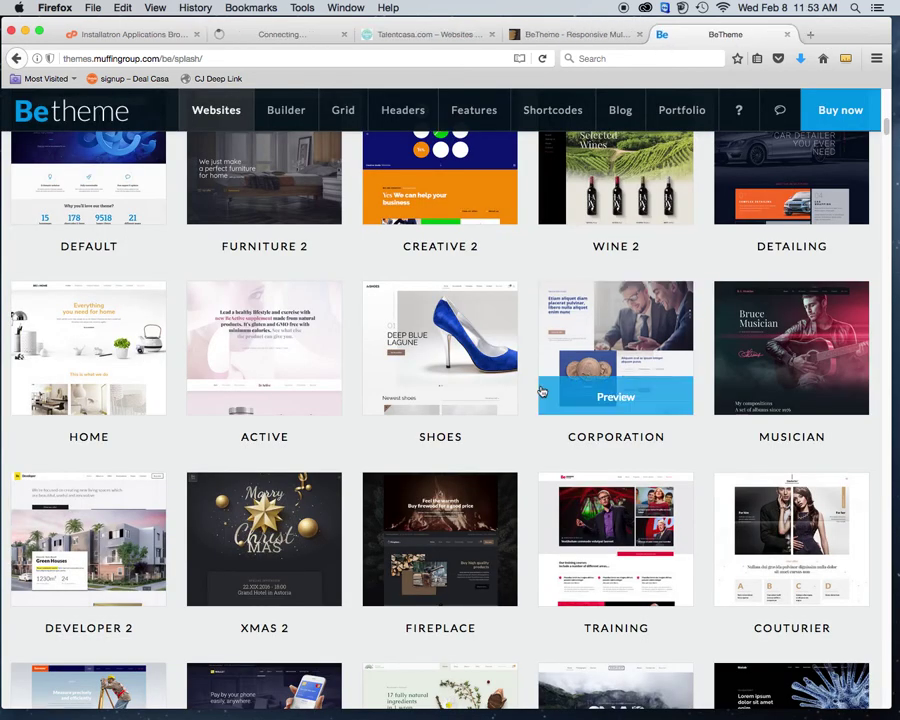
scroll(538, 396, "up", 3)
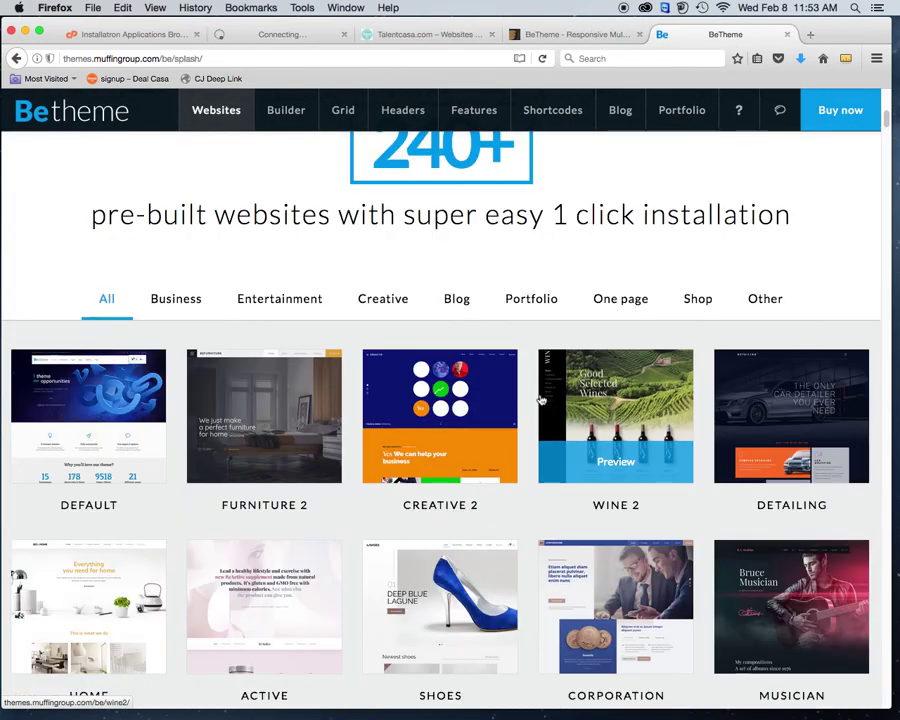
scroll(540, 400, "down", 4)
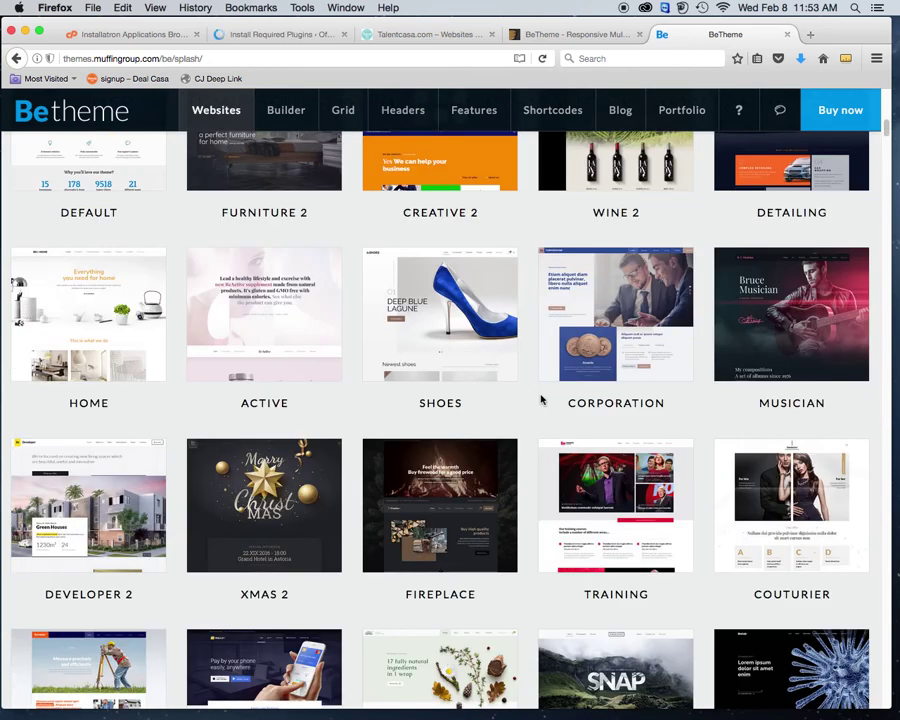
scroll(541, 400, "down", 5)
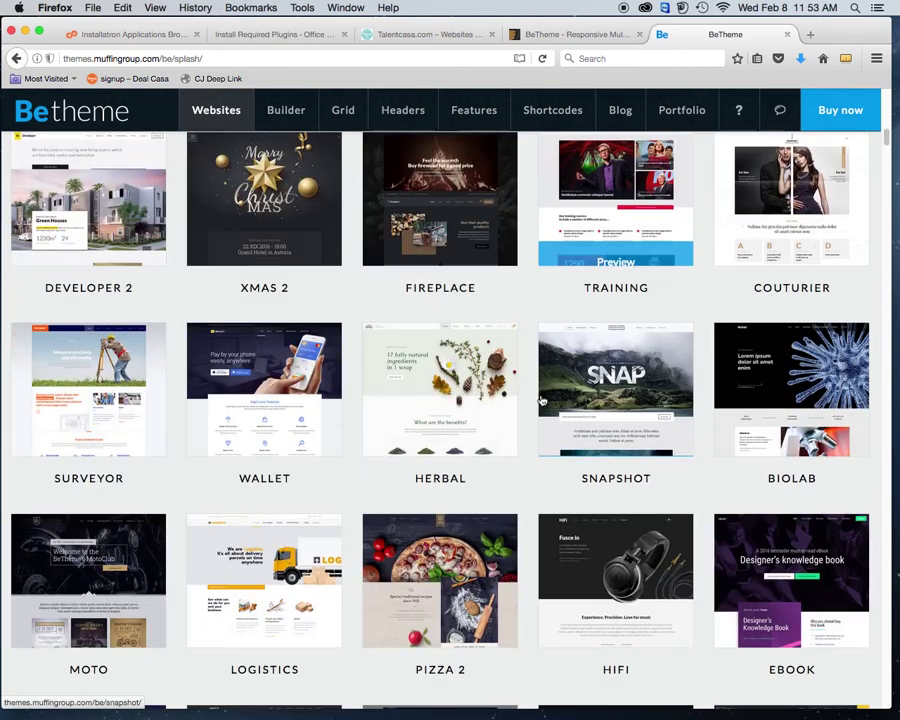
scroll(541, 400, "down", 4)
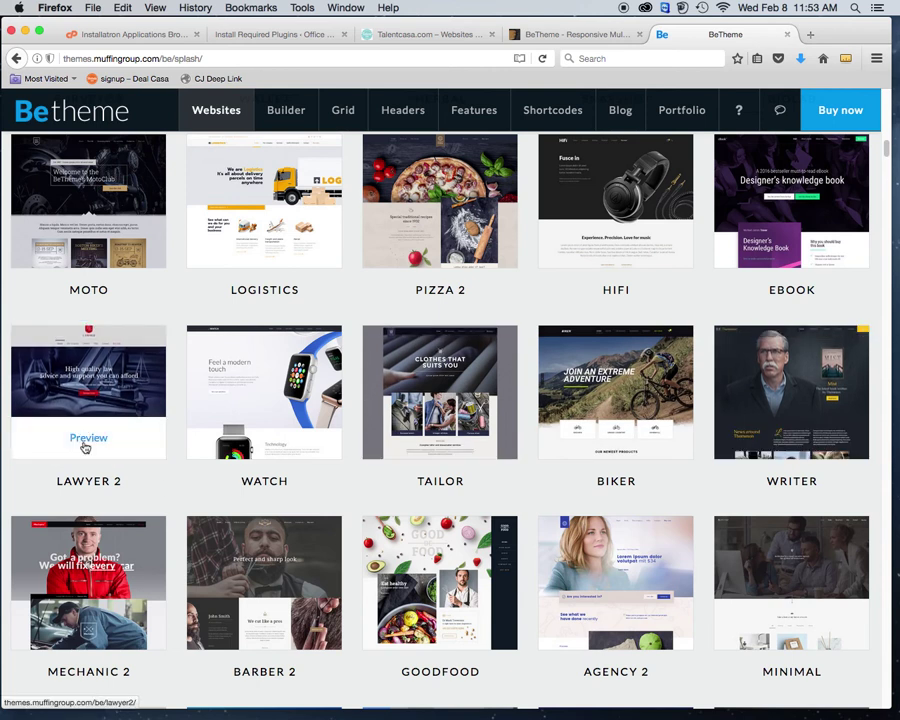
left_click(86, 446)
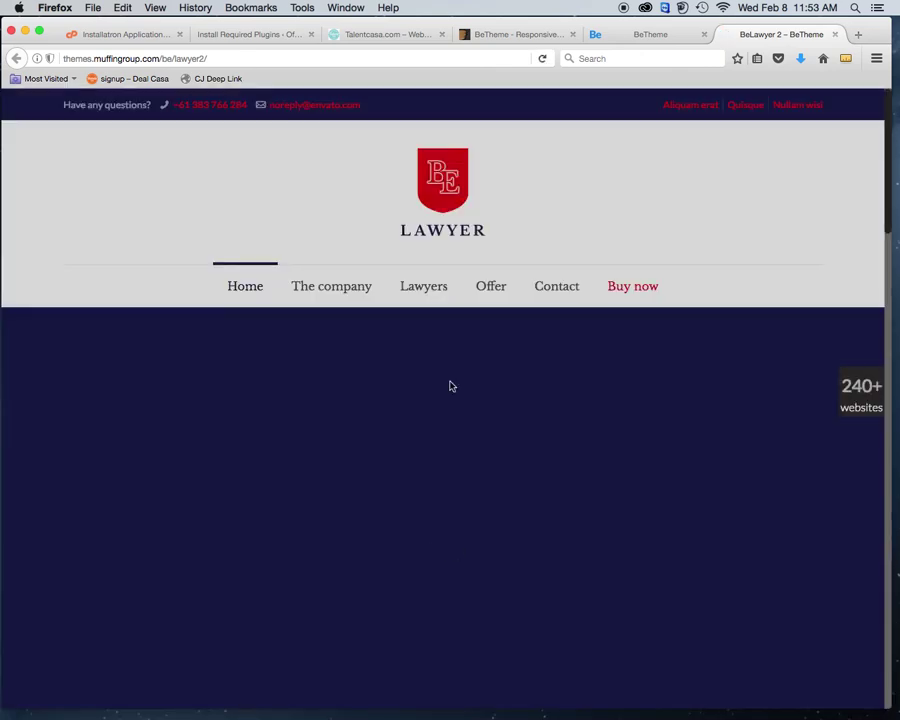
scroll(450, 386, "down", 10)
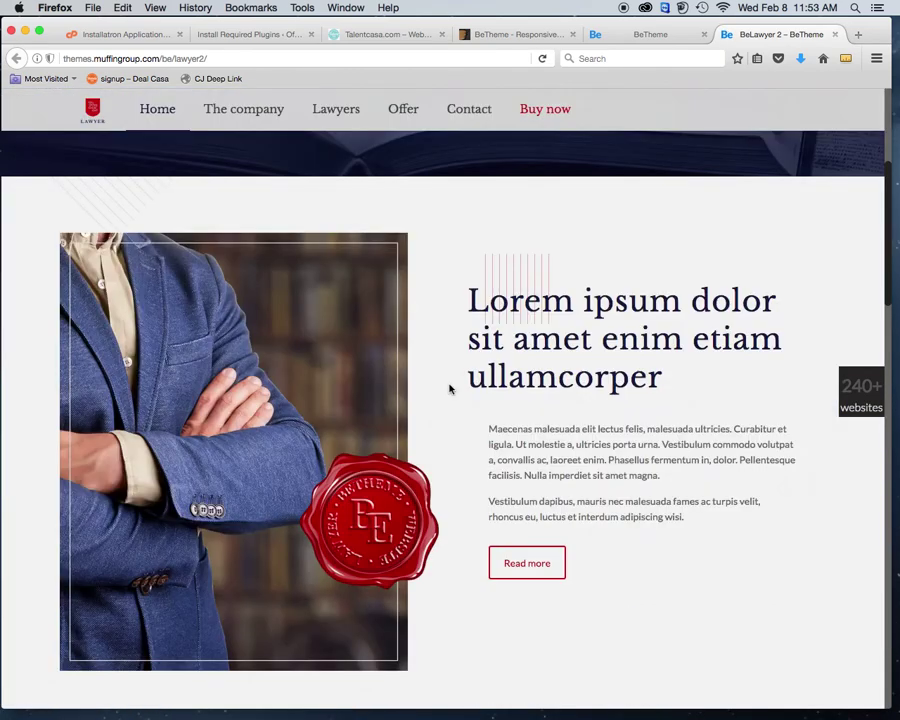
scroll(449, 387, "down", 15)
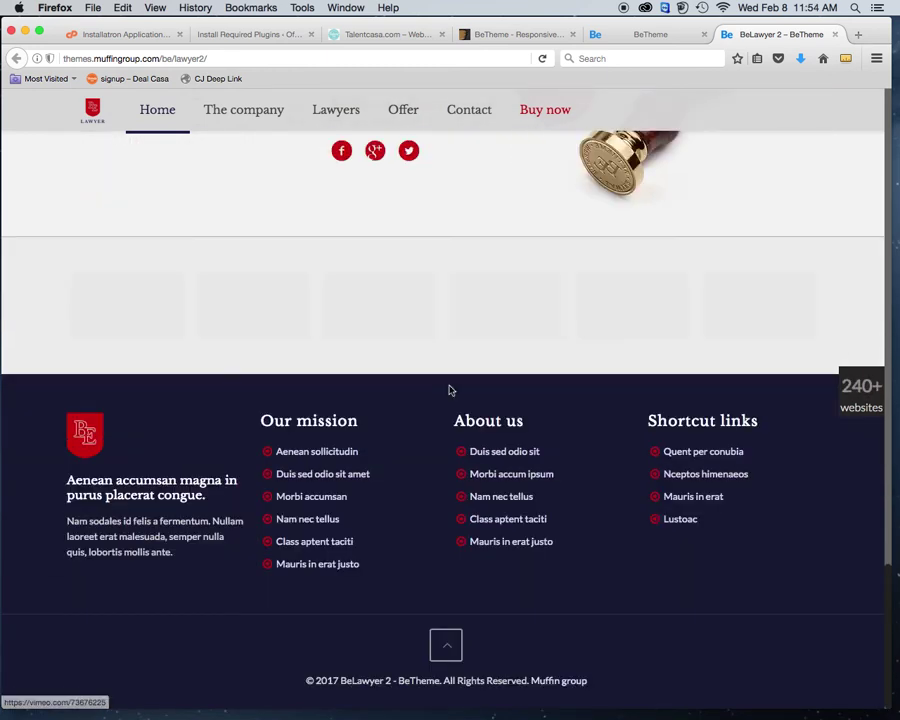
scroll(449, 390, "up", 20)
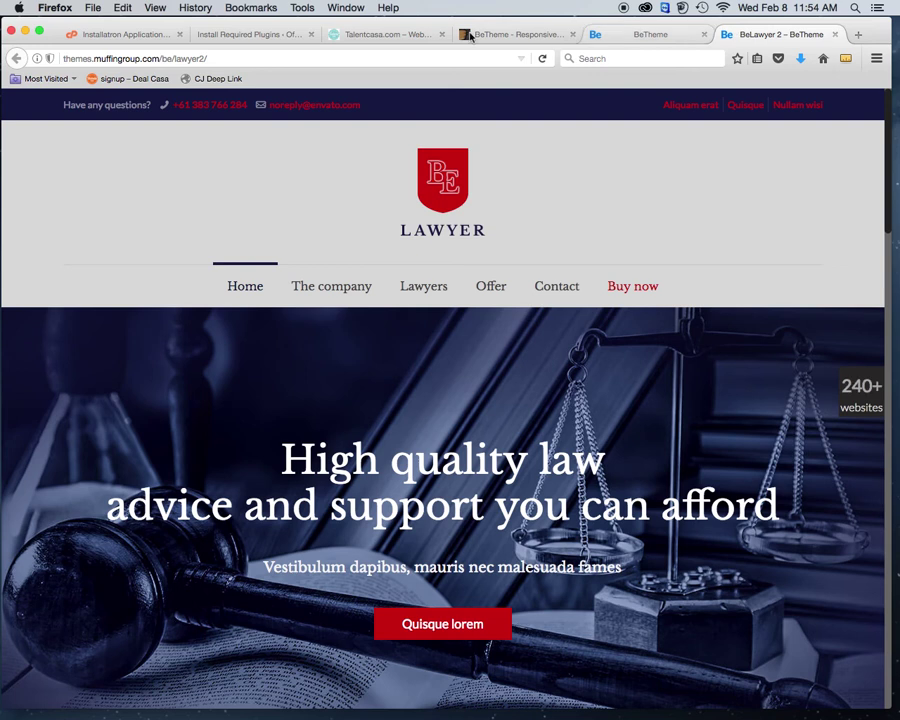
Step: Glance at the BeLawyer 2 tab, then review the required plugins page showing all six activated
left_click(271, 37)
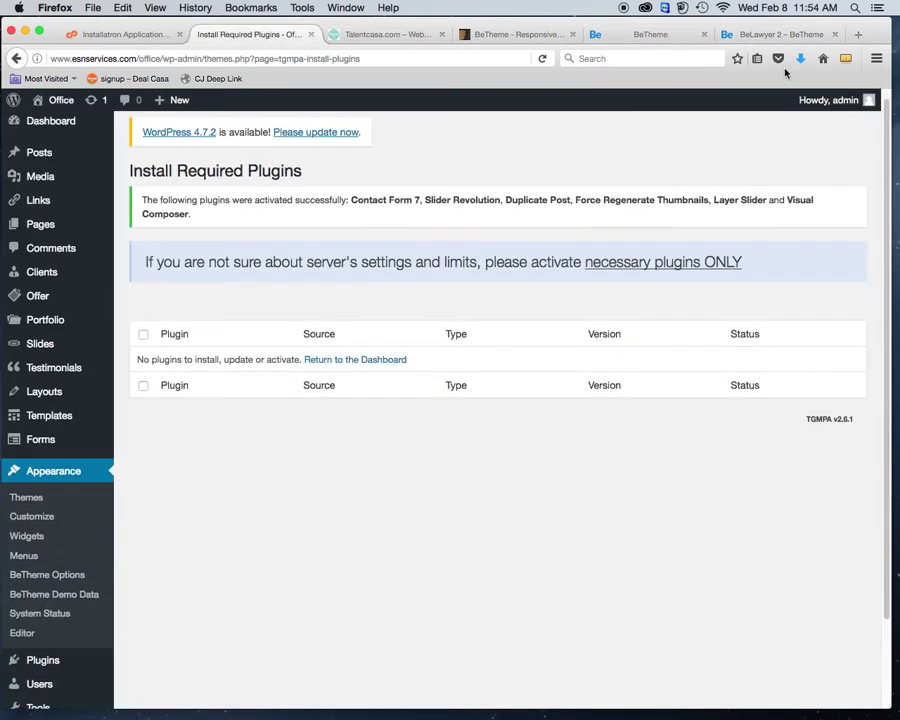
left_click(776, 34)
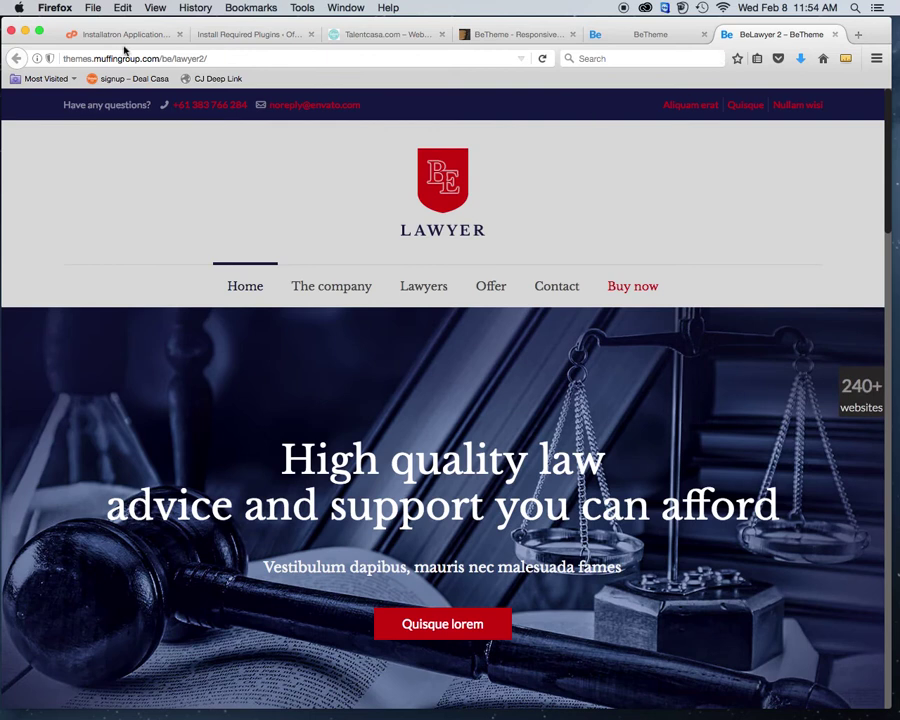
left_click(247, 34)
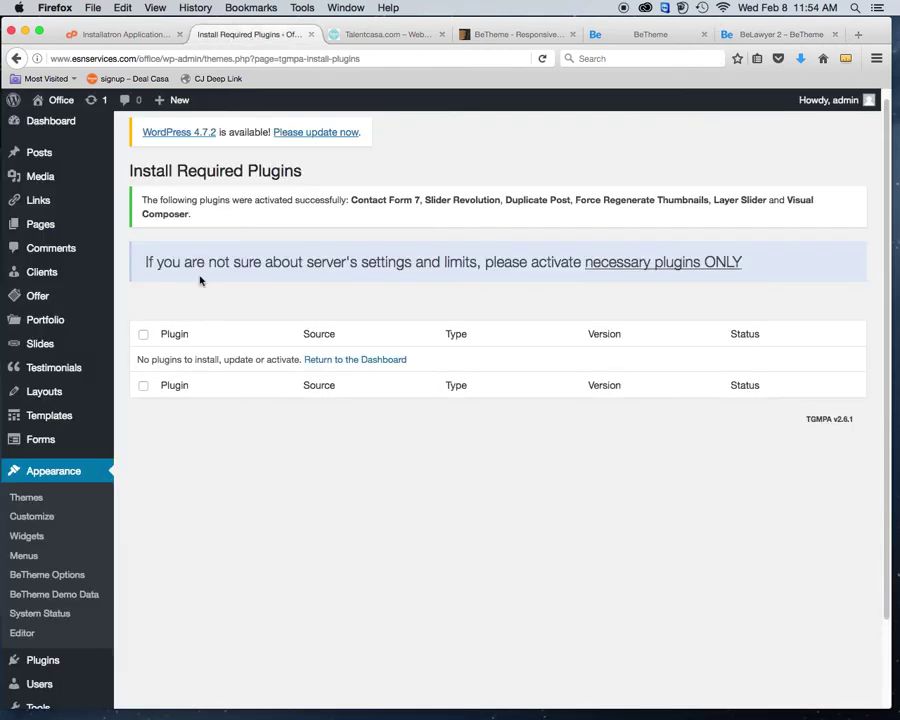
scroll(165, 410, "down", 3)
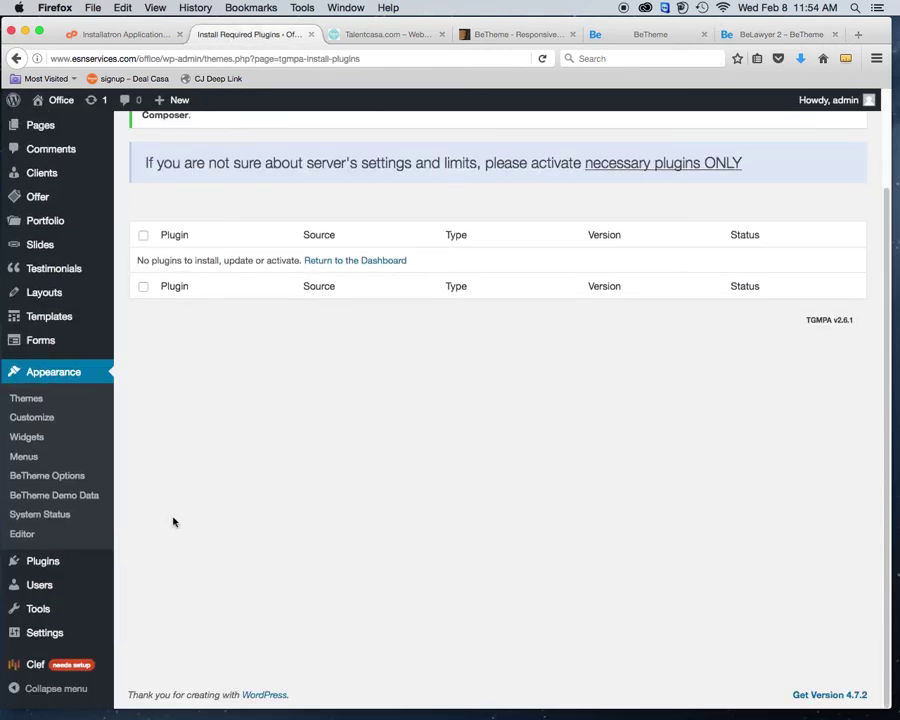
Step: In BeTheme Demo Data, import the complete Lawyer 2 demo layout with attachments
left_click(81, 503)
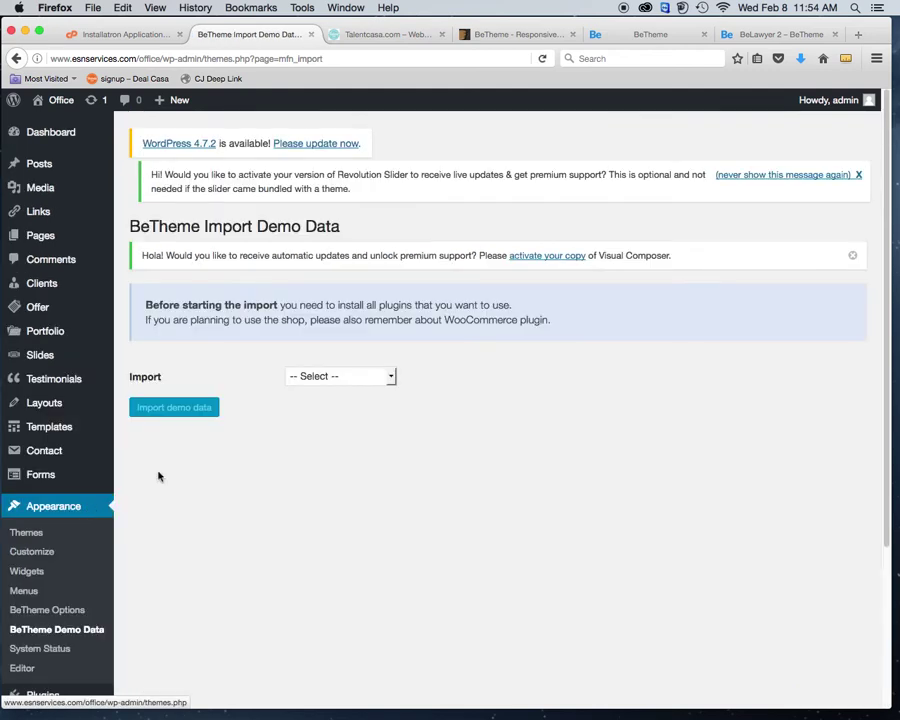
left_click(391, 377)
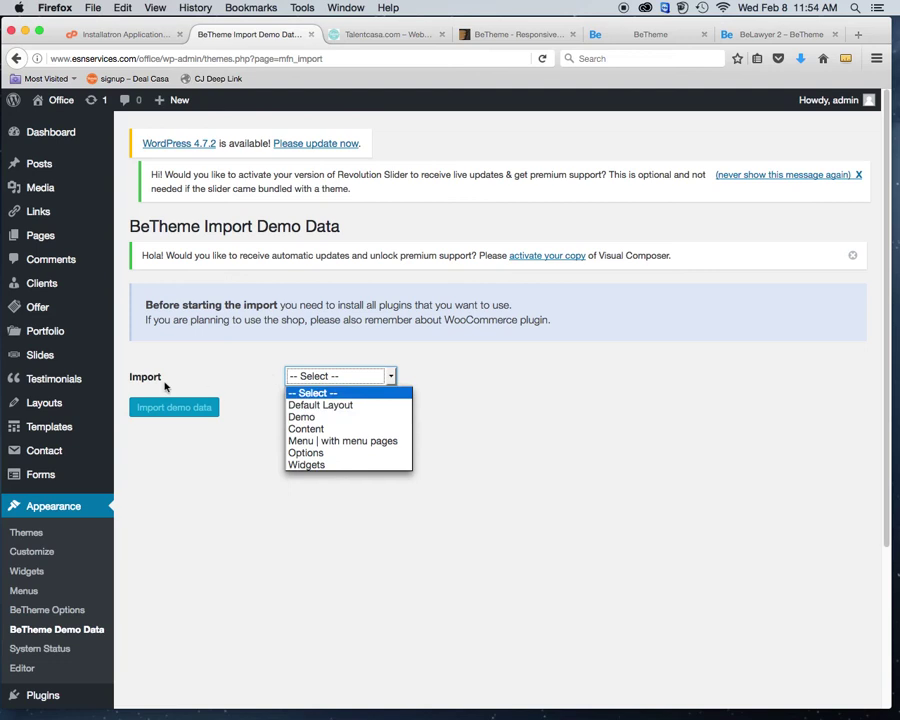
left_click(311, 417)
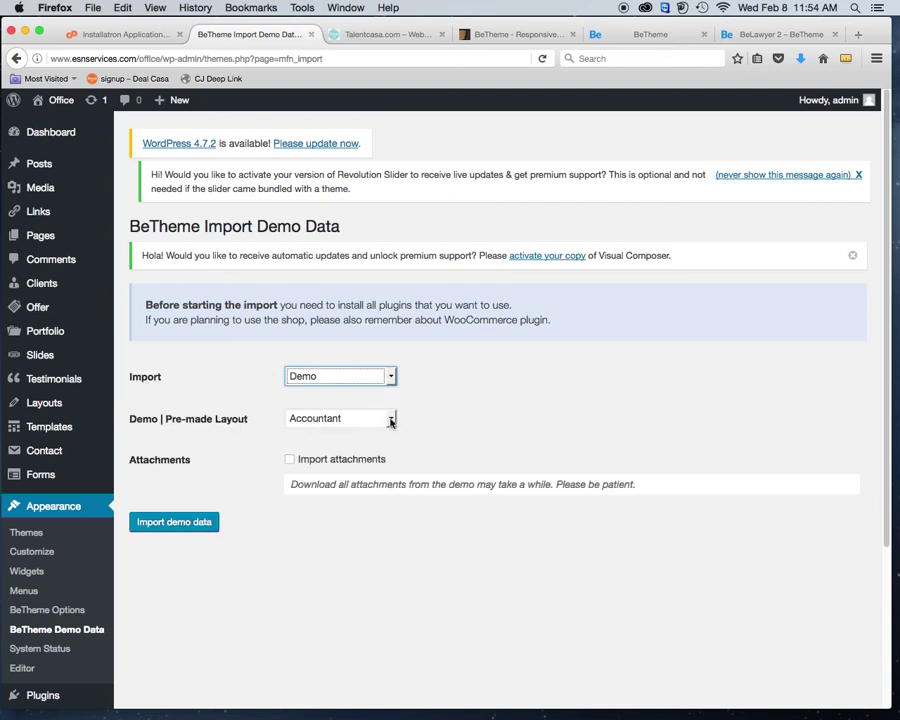
left_click(391, 420)
scroll(390, 515, "down", 20)
scroll(389, 519, "down", 15)
scroll(386, 518, "up", 3)
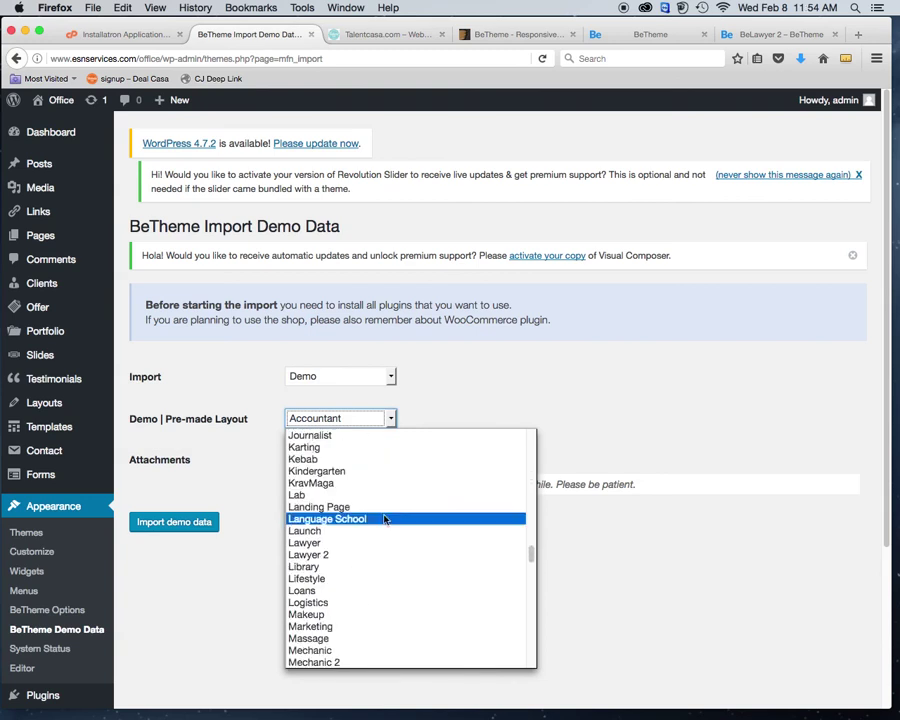
left_click(330, 556)
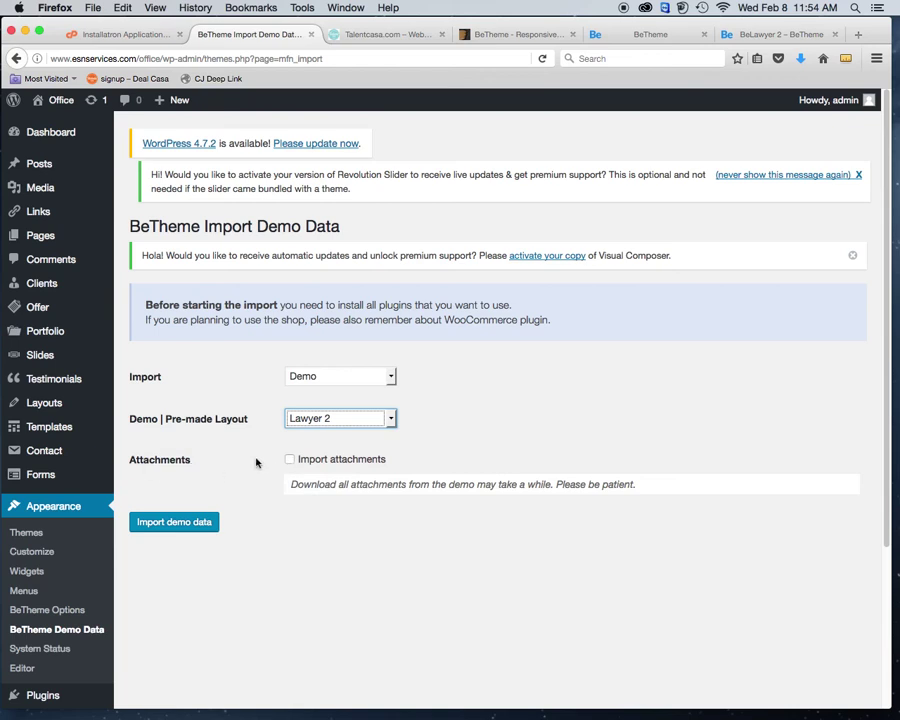
left_click(289, 460)
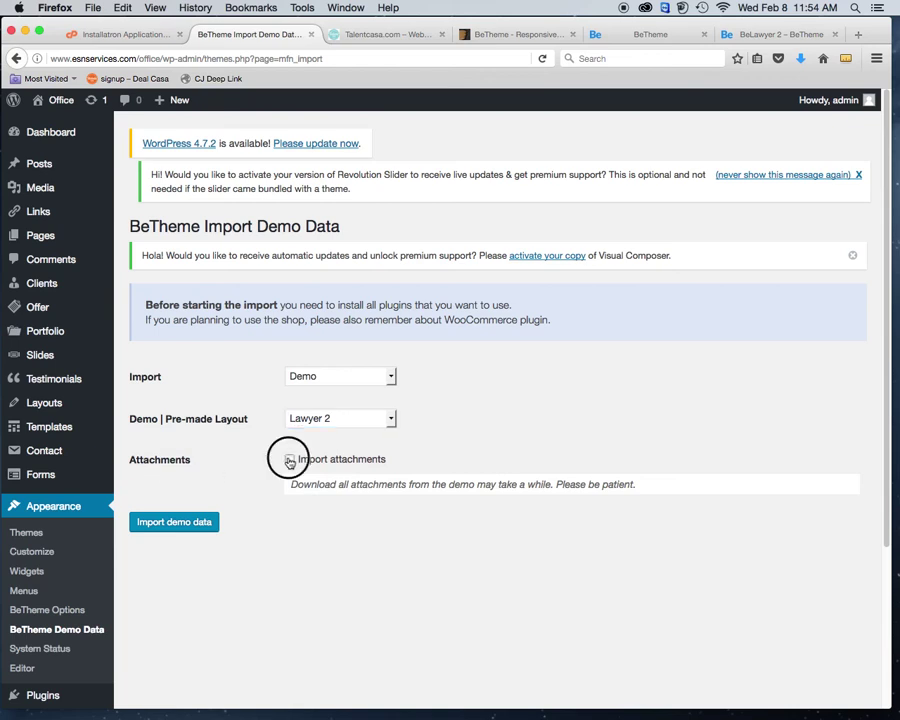
left_click(177, 522)
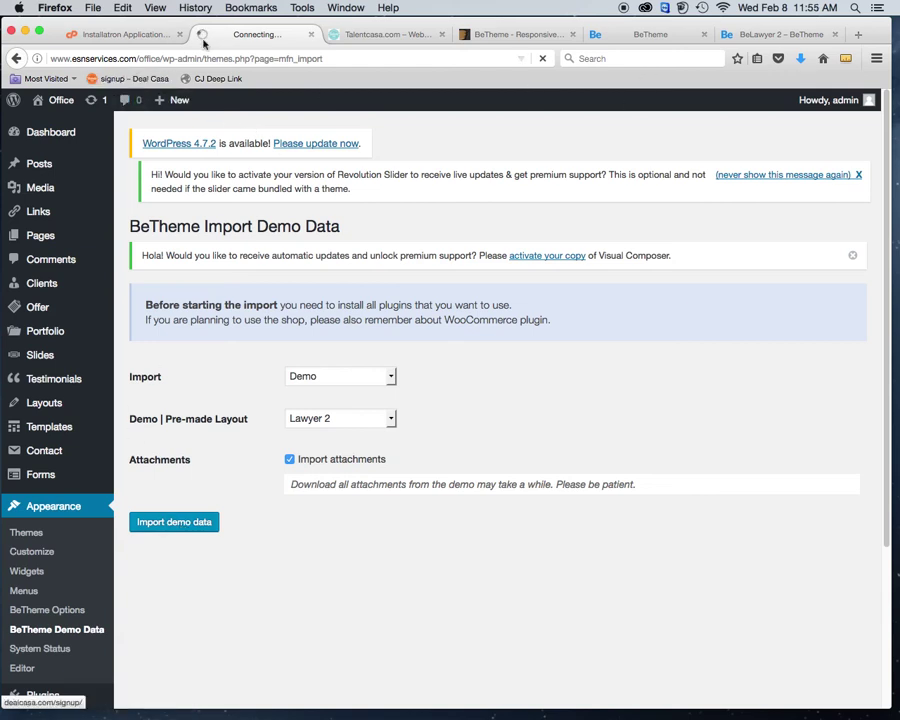
left_click(766, 36)
scroll(504, 447, "down", 10)
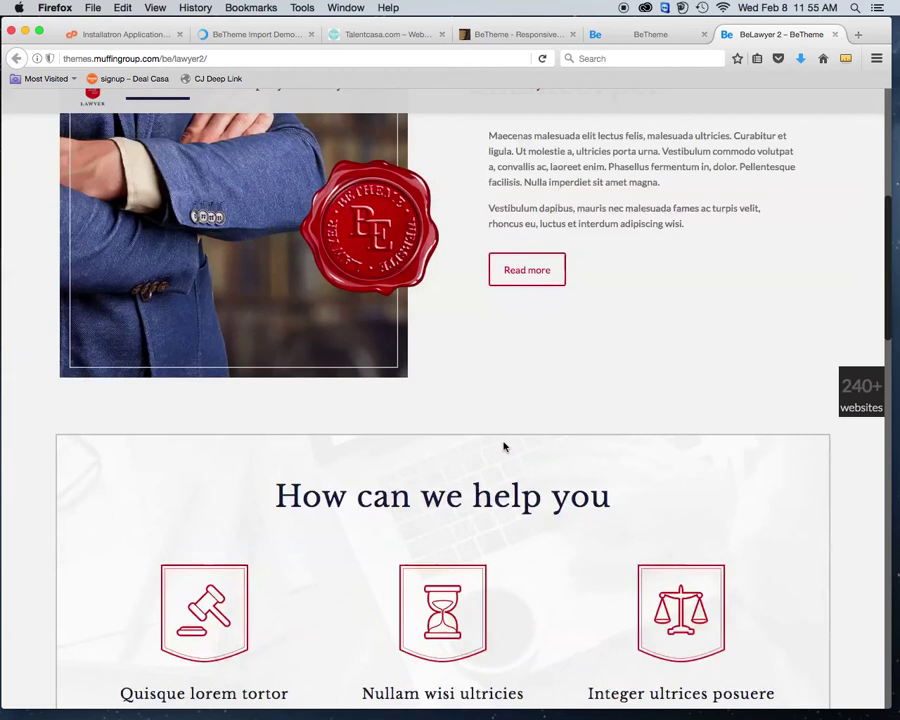
scroll(504, 447, "down", 3)
scroll(504, 447, "down", 10)
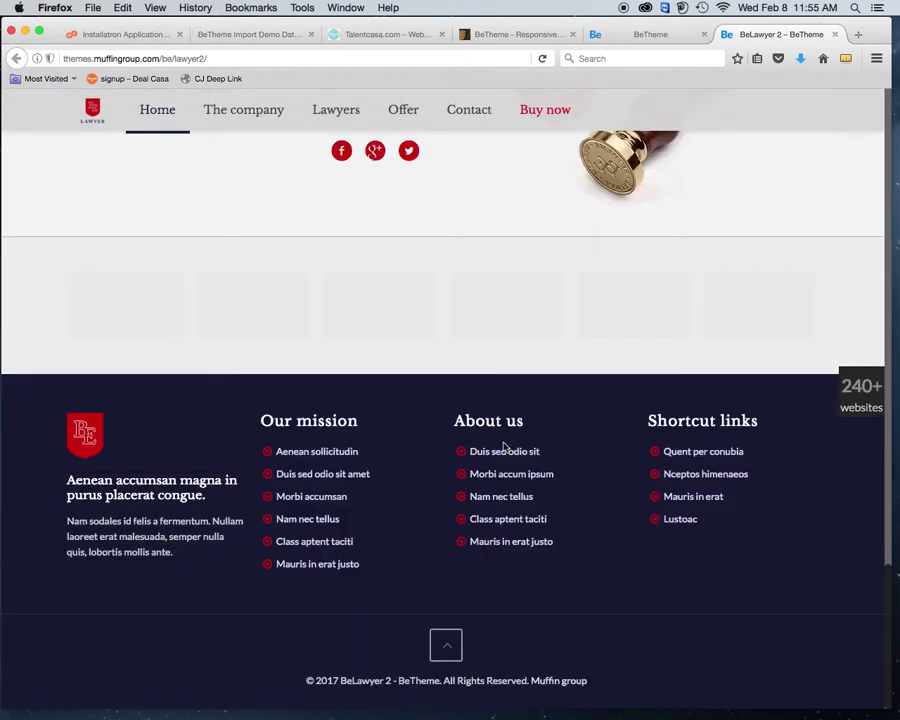
scroll(505, 447, "up", 15)
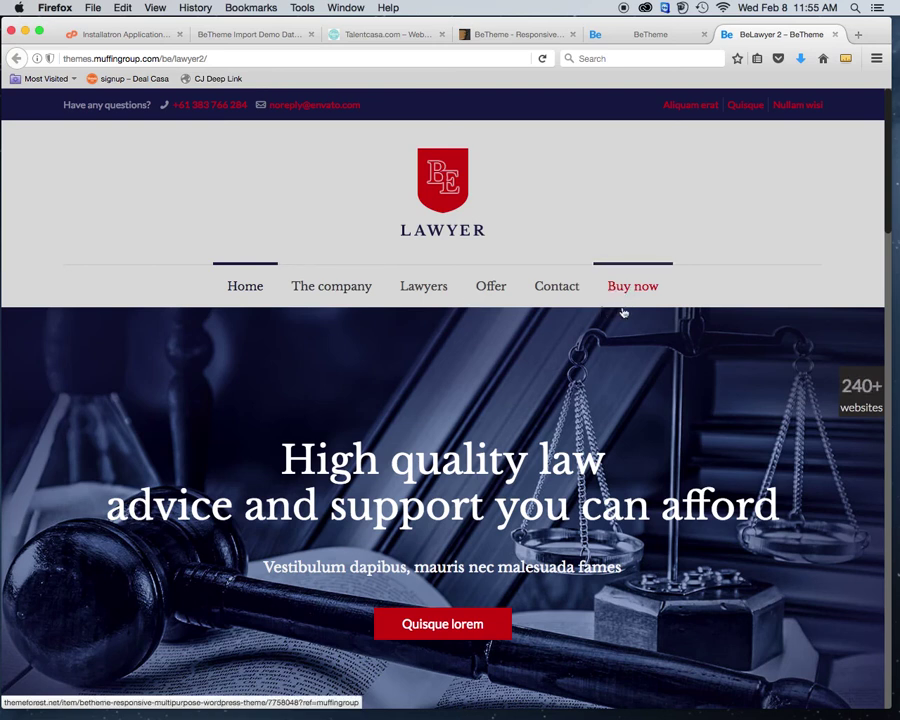
left_click(247, 36)
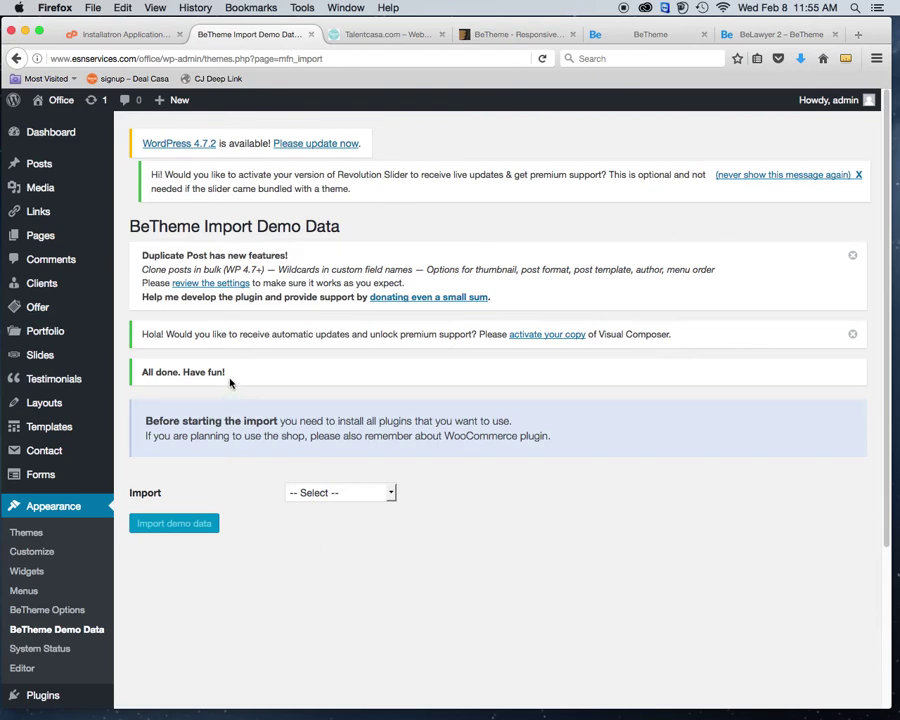
Step: Confirm 'All done. Have fun!', view the front page's lawyer2 slider error, then return to Dashboard
left_click_drag(230, 383, 135, 370)
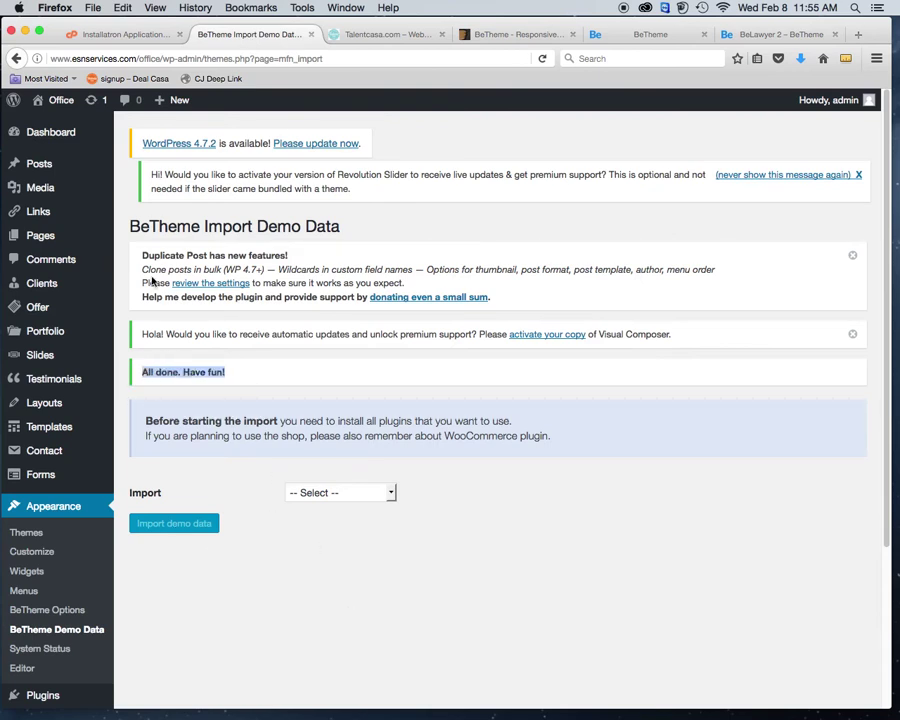
mouse_move(55, 102)
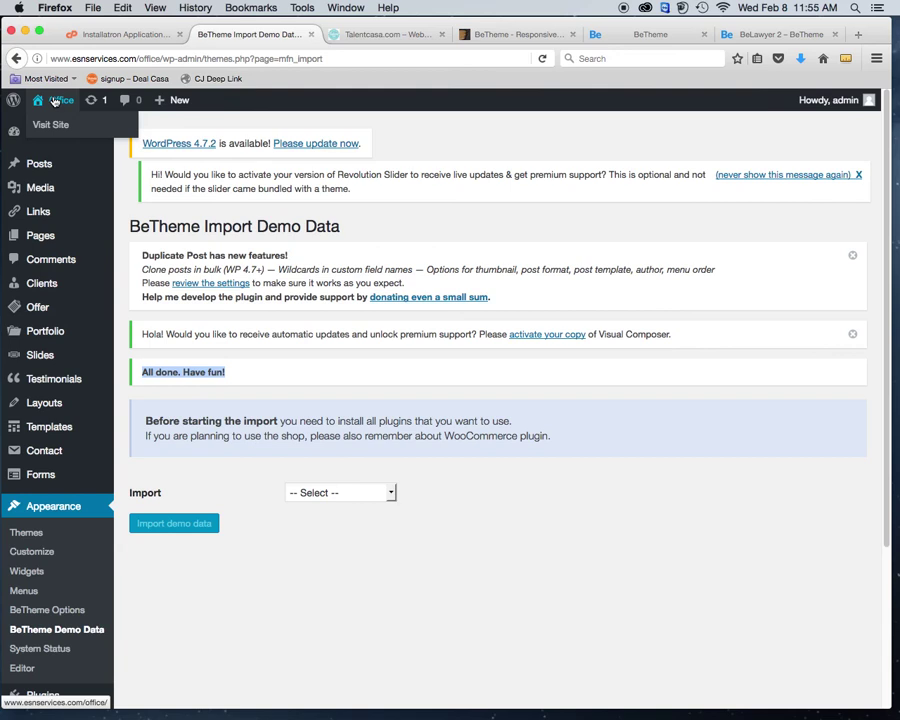
left_click(55, 102)
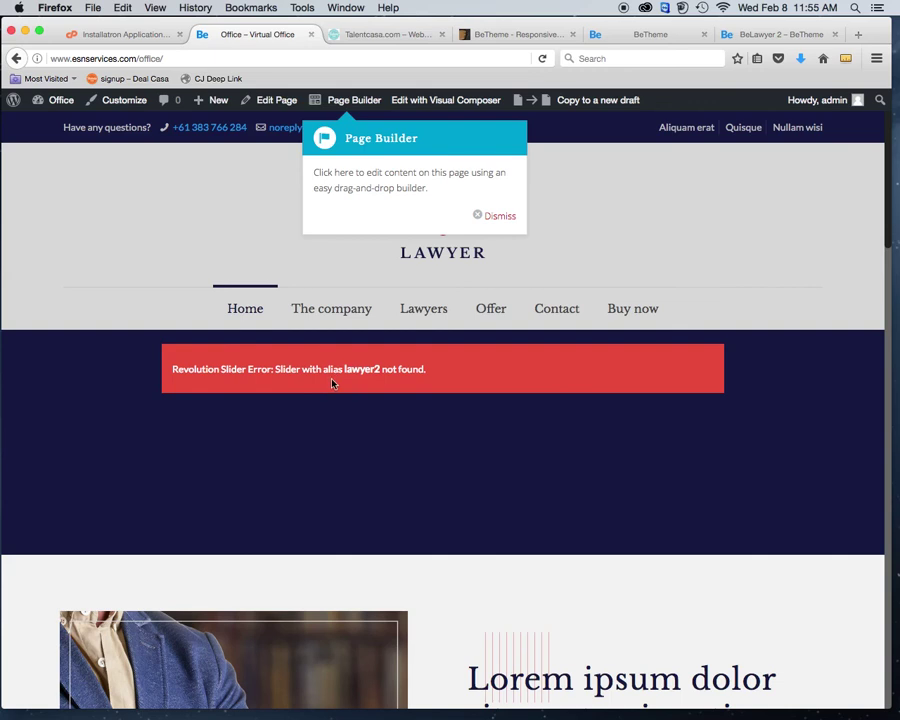
left_click(62, 102)
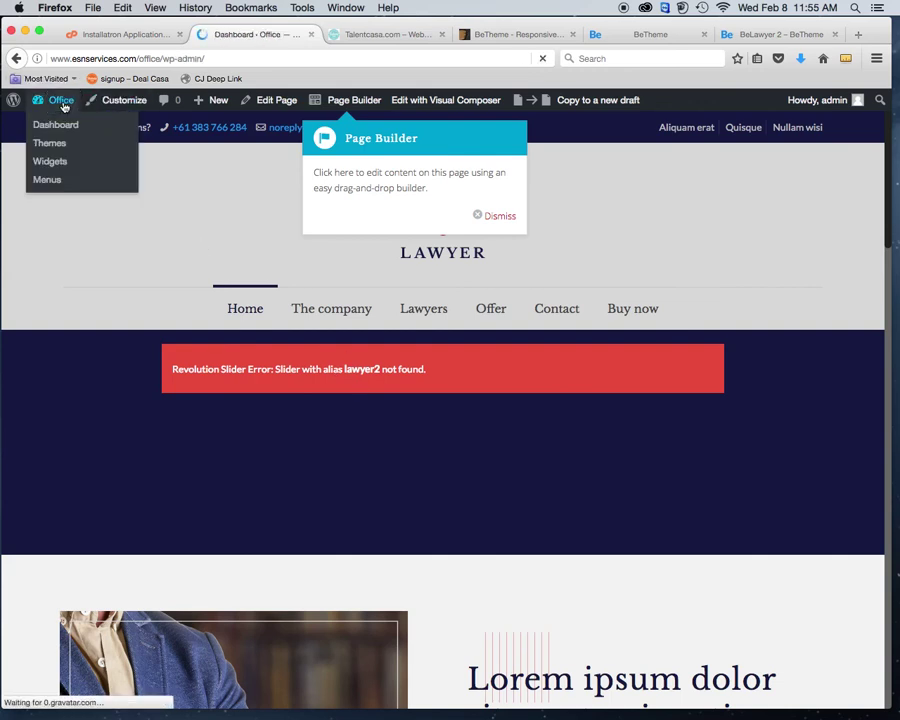
Step: Open the Slider Revolution admin page from the sidebar, showing no sliders yet
scroll(77, 574, "down", 4)
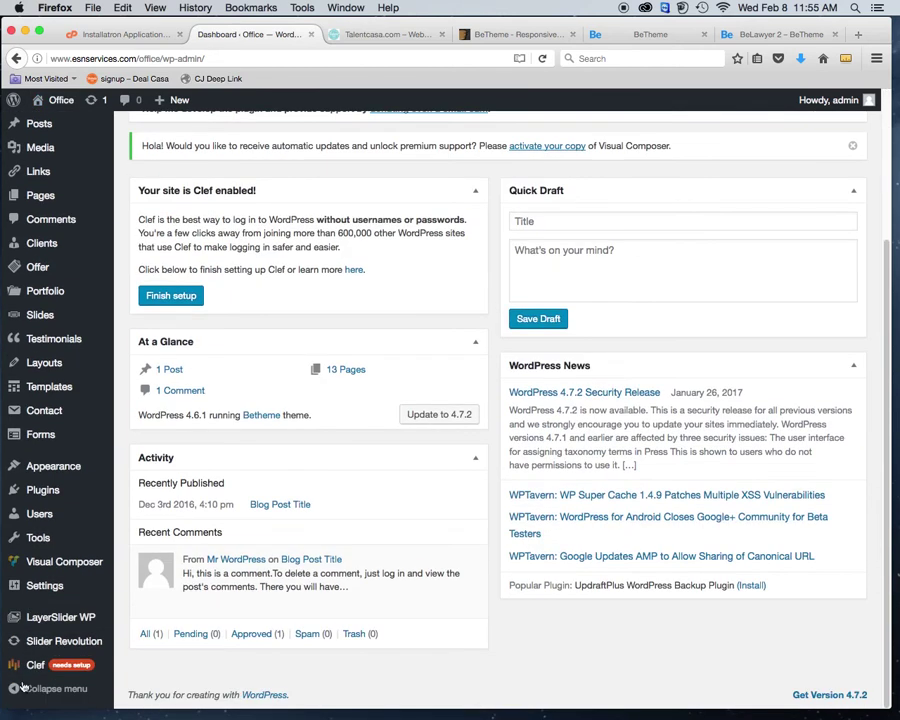
mouse_move(58, 643)
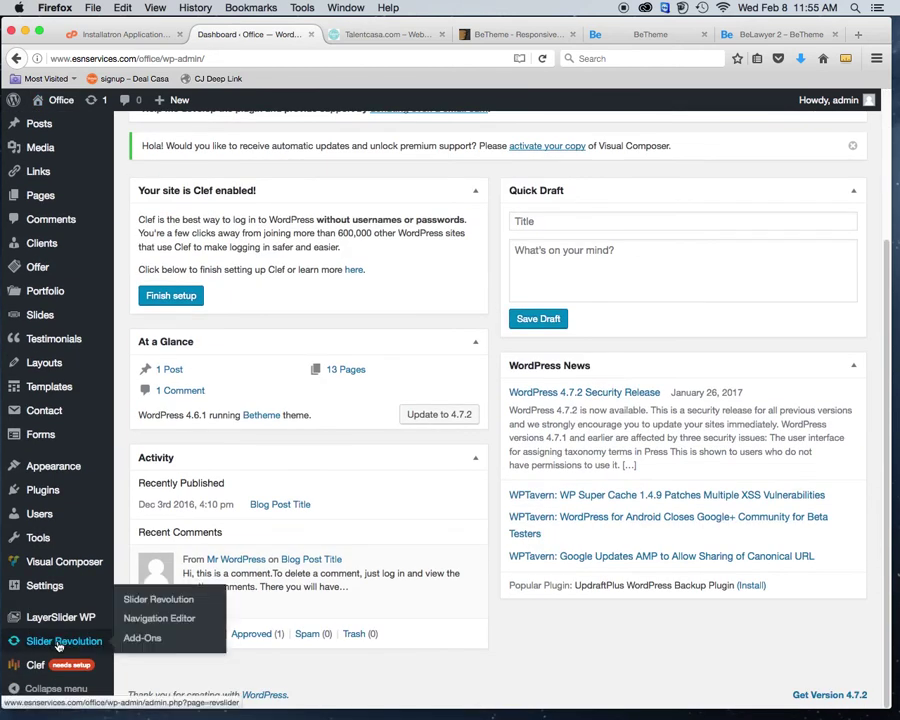
left_click(146, 599)
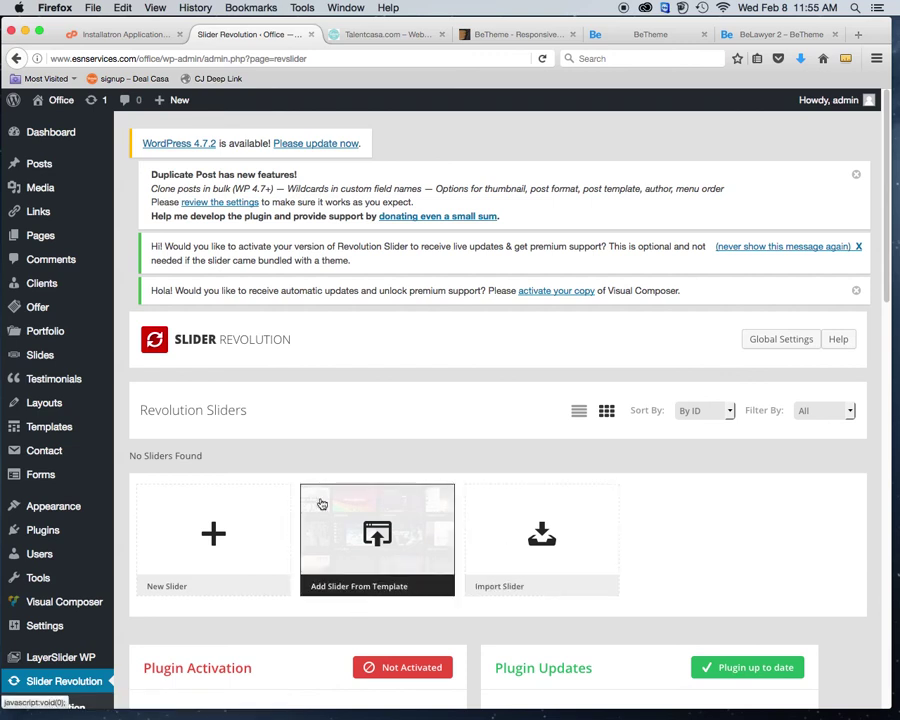
Step: In the Import Slider dialog, browse to the BeTheme slider-revolution-demo/demos folder
left_click(500, 589)
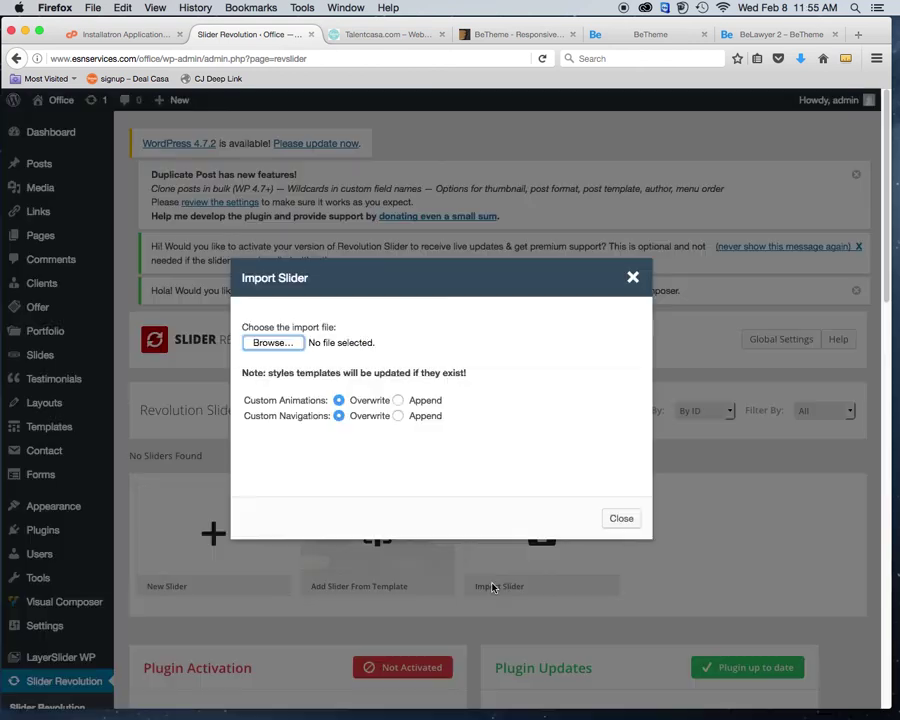
left_click(262, 345)
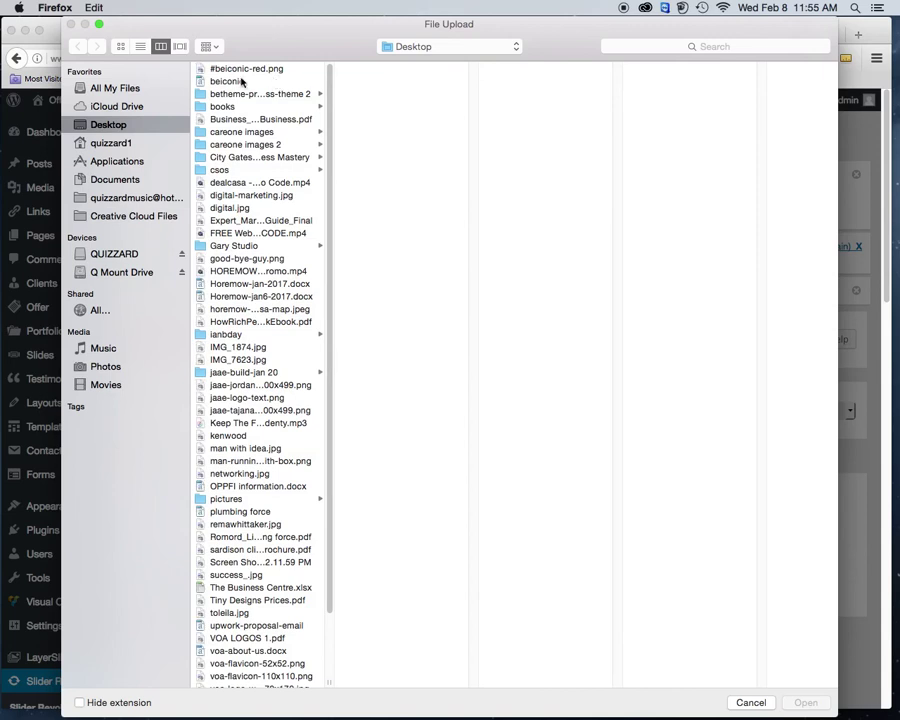
left_click(233, 93)
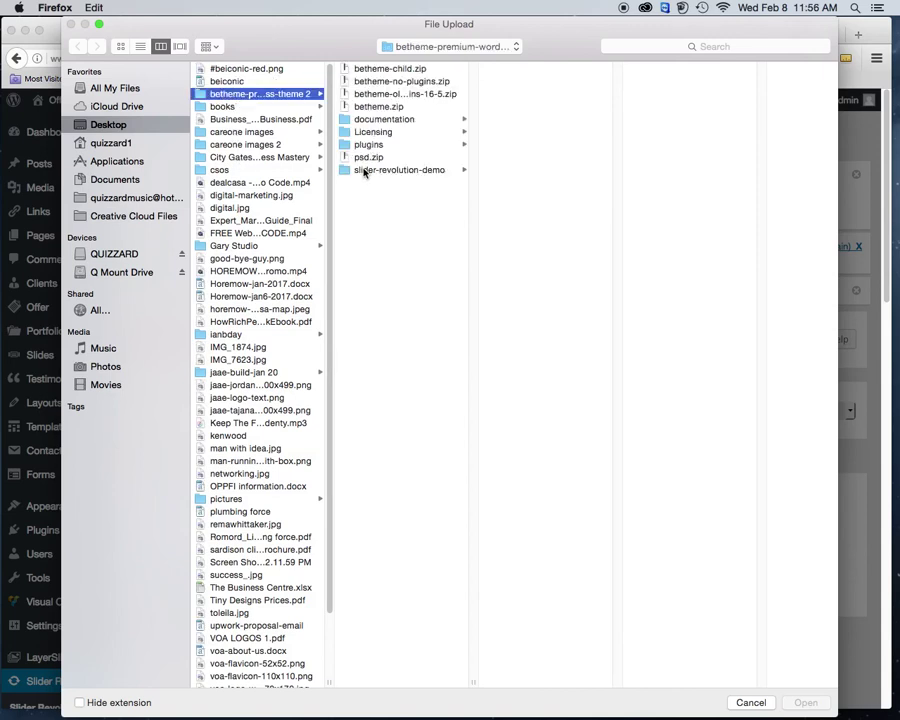
left_click(363, 175)
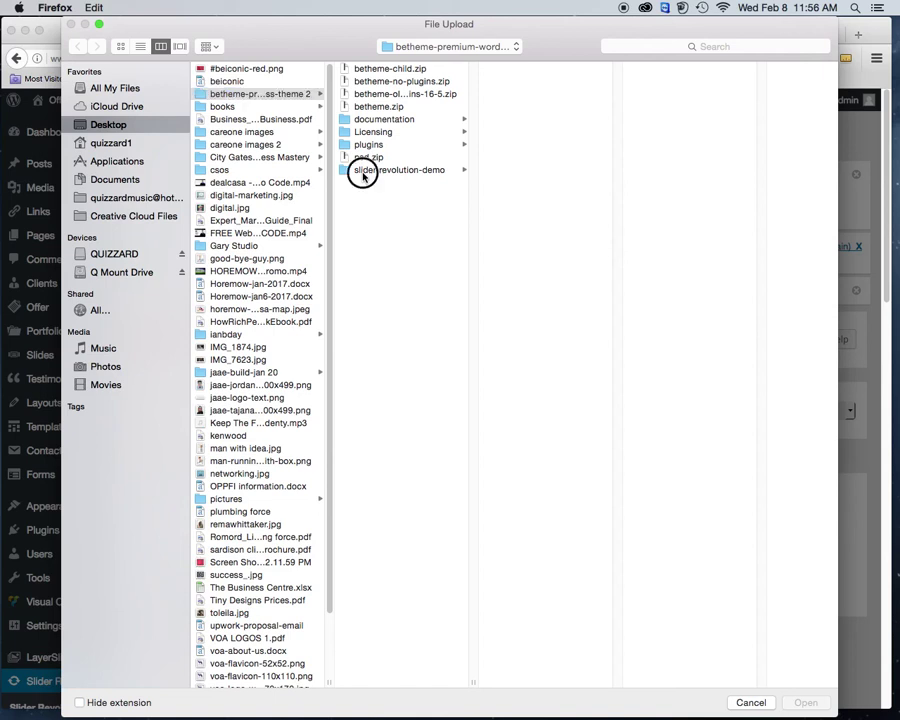
left_click(528, 70)
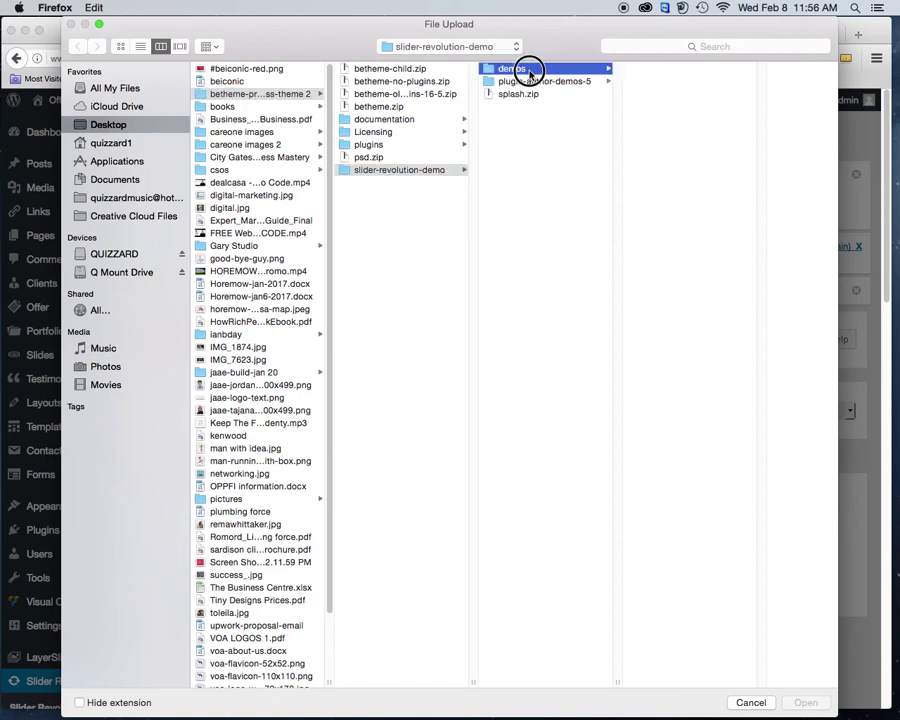
scroll(646, 489, "down", 10)
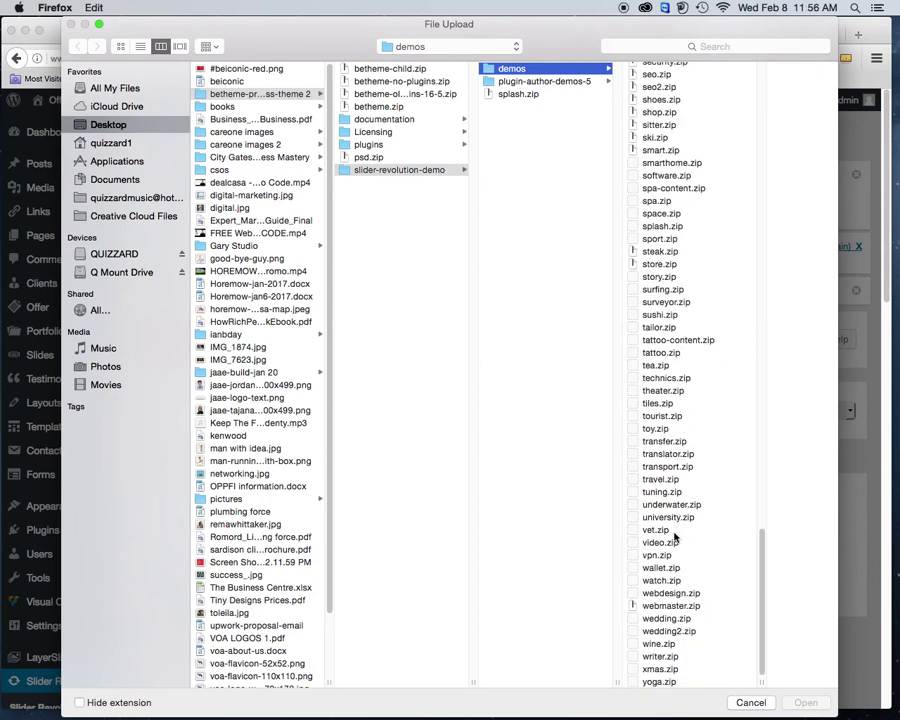
scroll(674, 536, "up", 10)
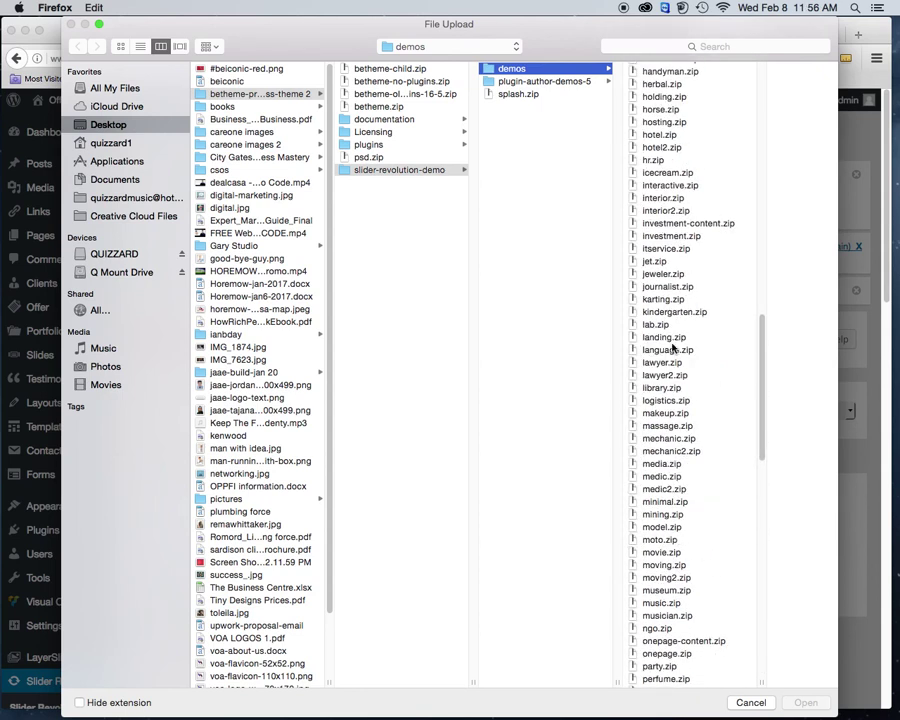
scroll(676, 349, "up", 3)
scroll(678, 350, "down", 6)
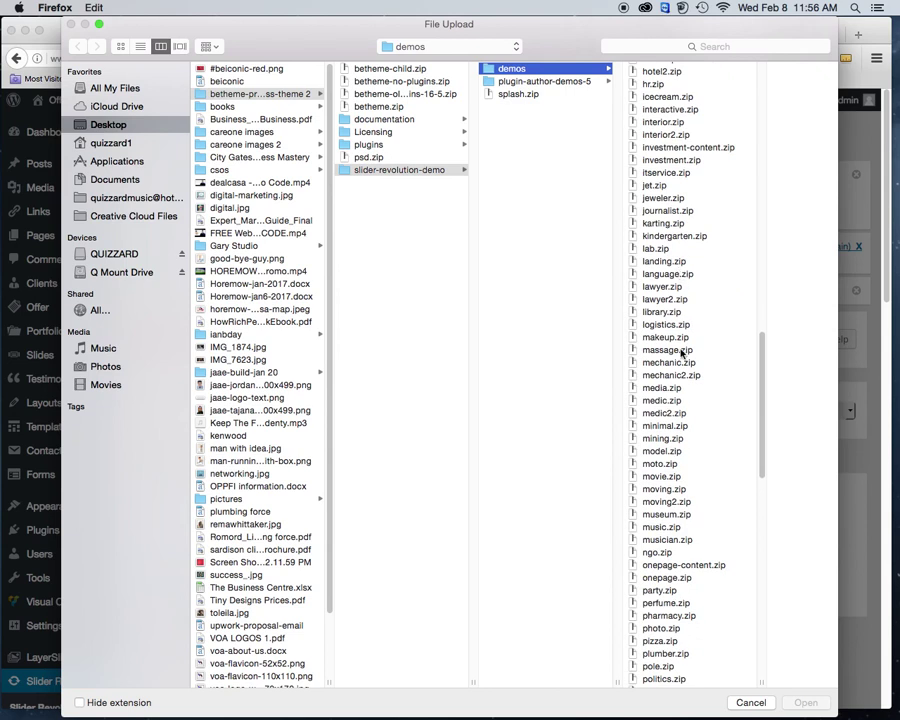
Step: Choose lawyer2.zip and import it so Home Lawyer2 appears in the sliders list
left_click(668, 301)
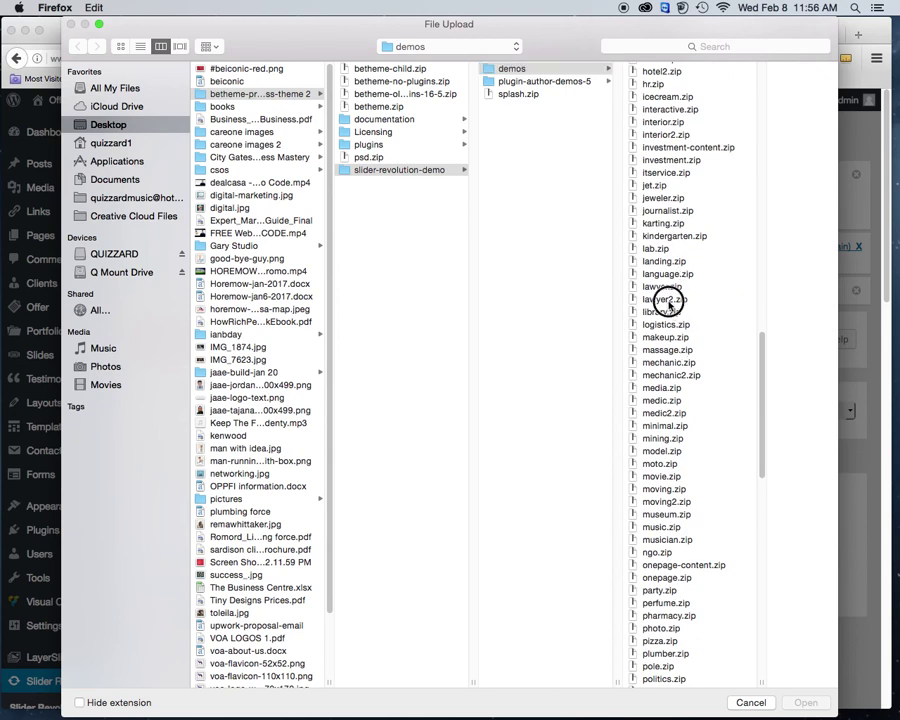
left_click(607, 301)
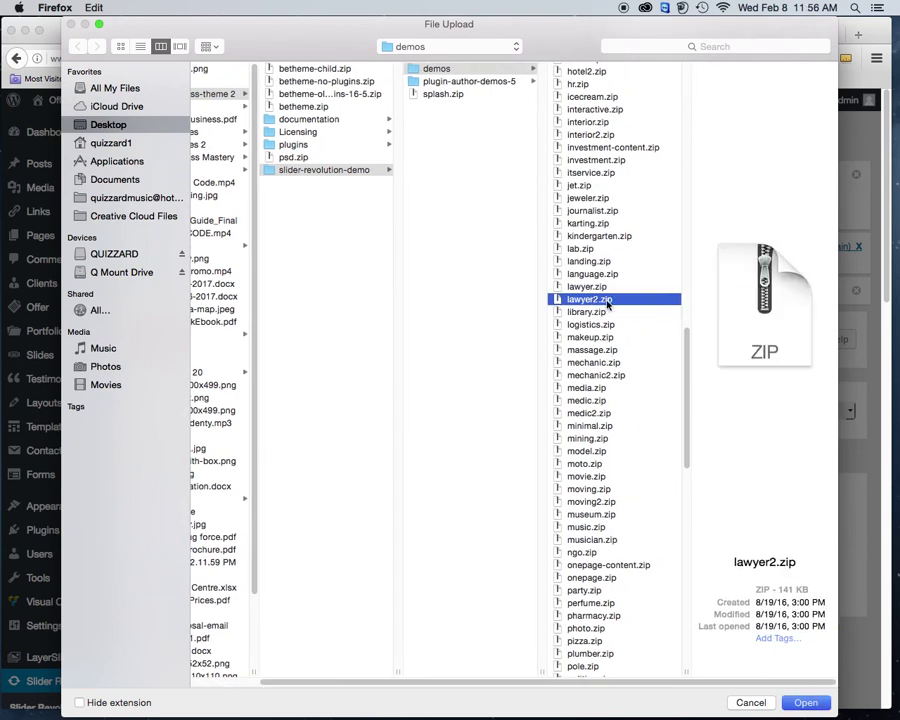
double_click(607, 301)
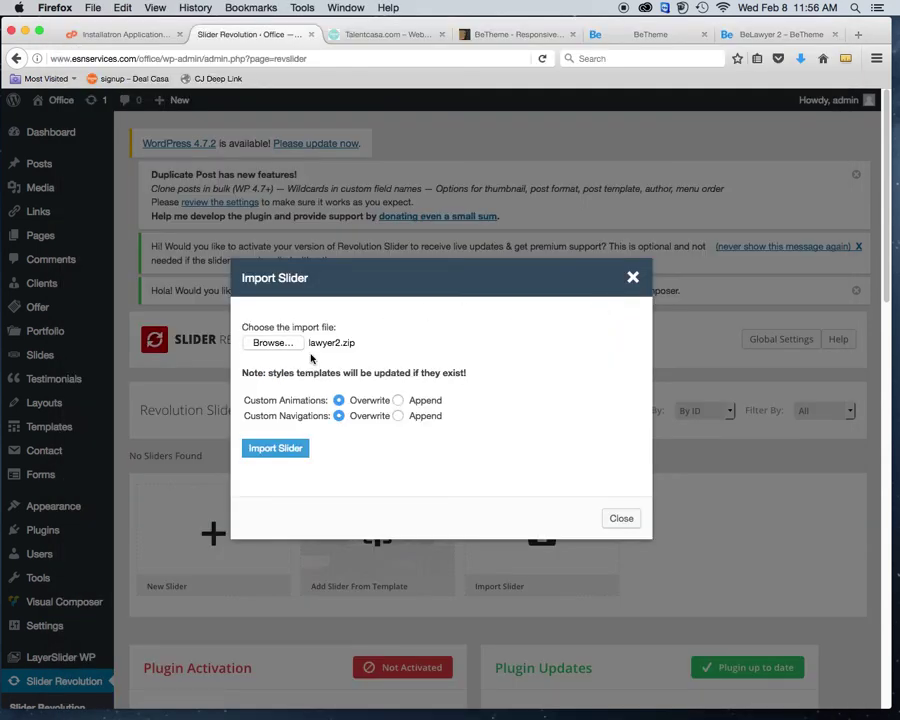
left_click(294, 450)
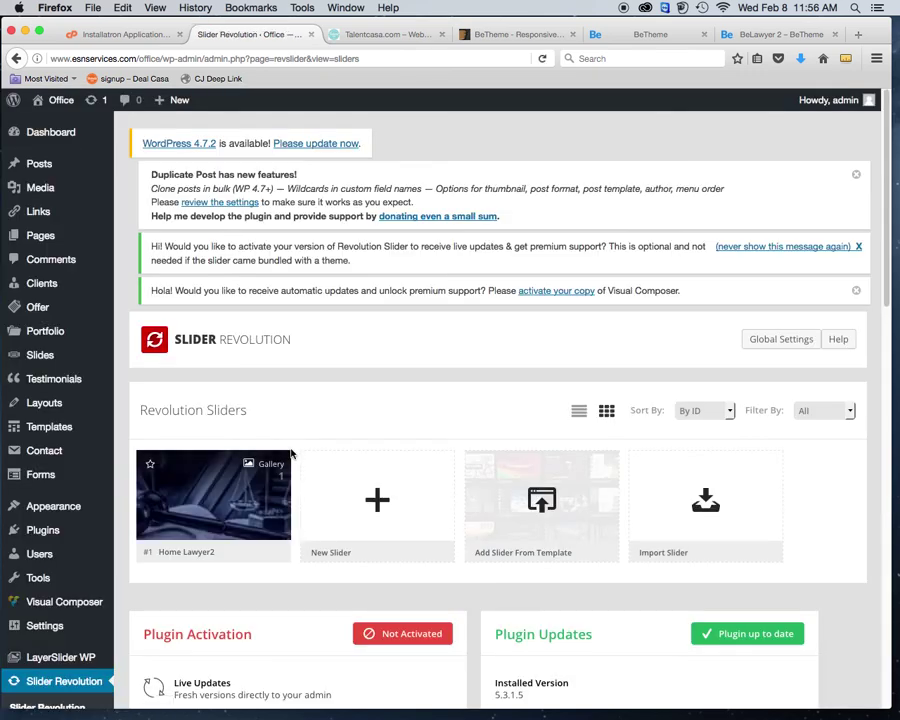
left_click(61, 101)
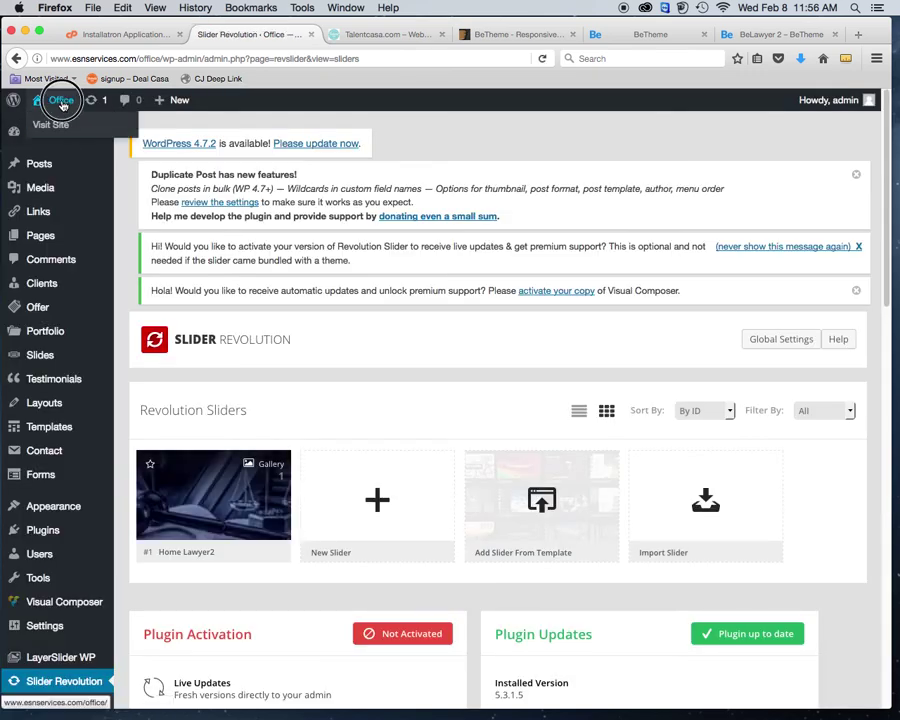
Step: Check the Office homepage's Lawyer hero slider about affordable law advice, then close the BeLawyer 2 tab
mouse_move(101, 178)
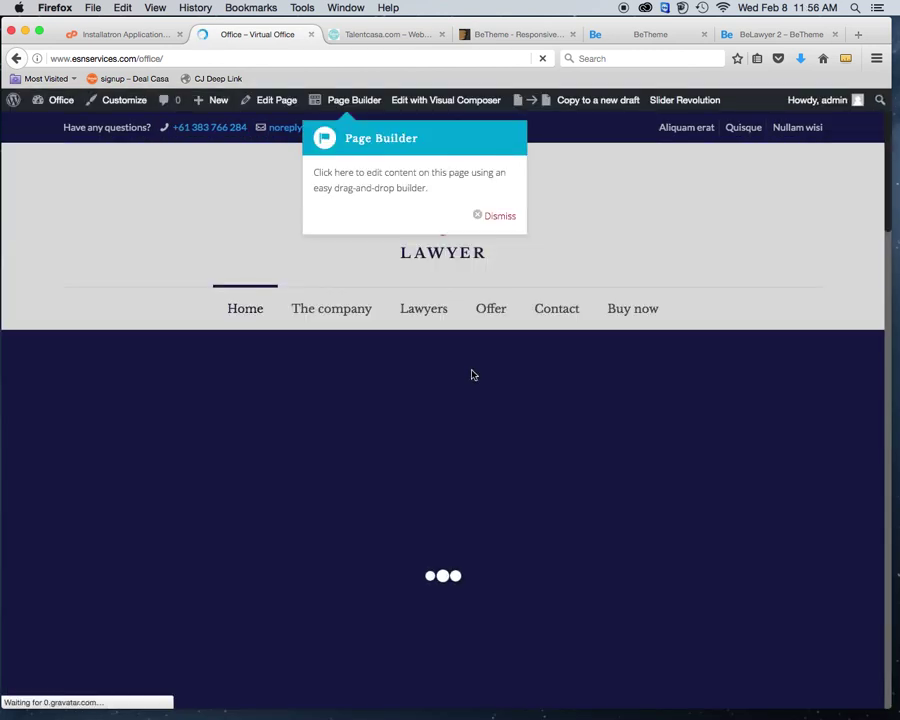
scroll(472, 374, "down", 15)
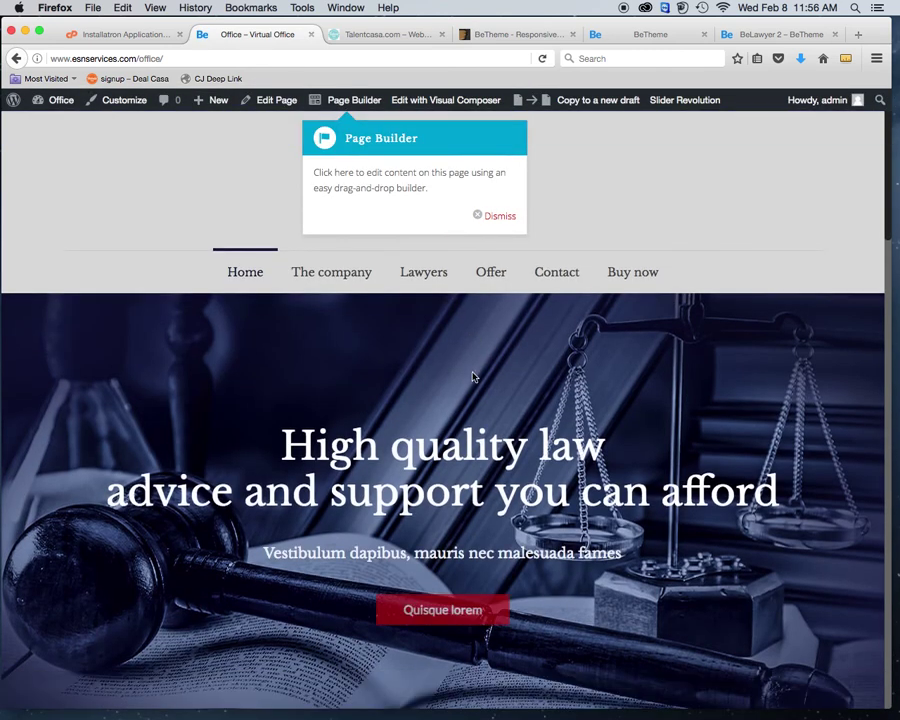
scroll(477, 375, "up", 15)
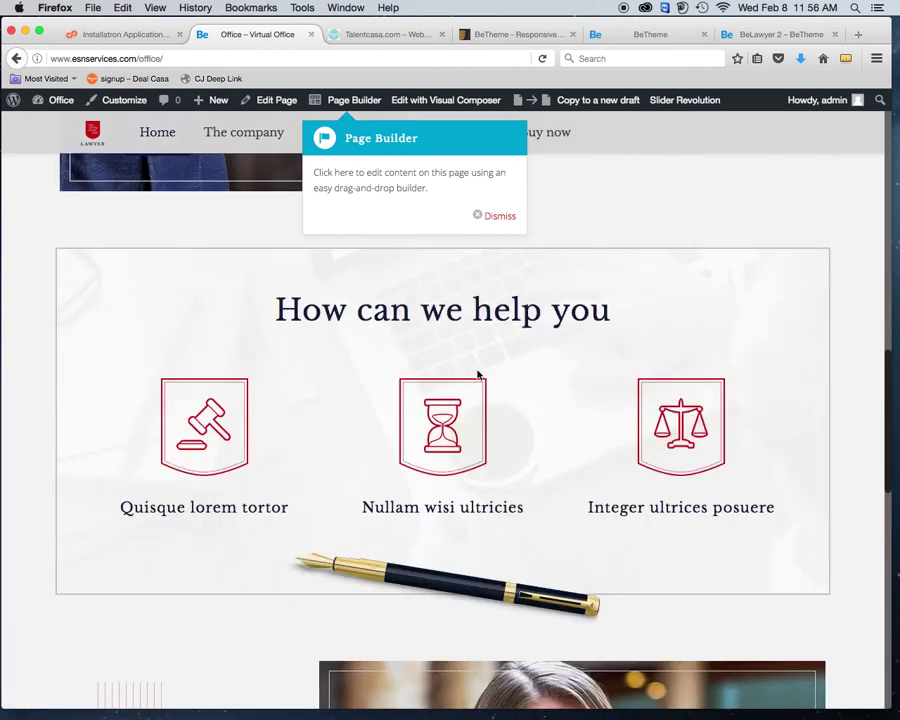
left_click(835, 36)
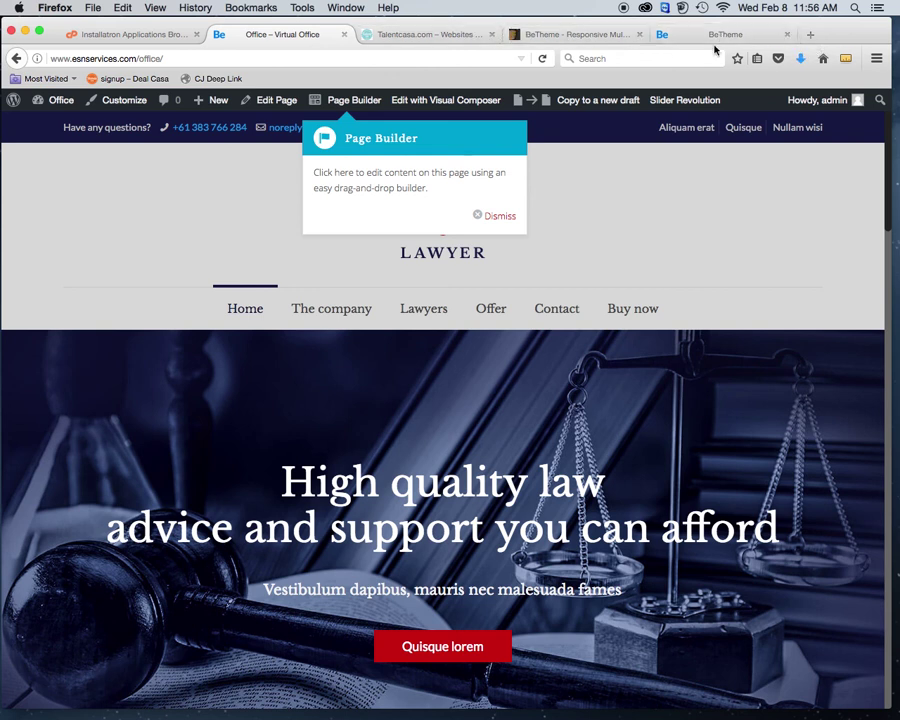
Step: Close both remaining BeTheme demo tabs and bring the Talentcasa tab to the front
left_click(786, 35)
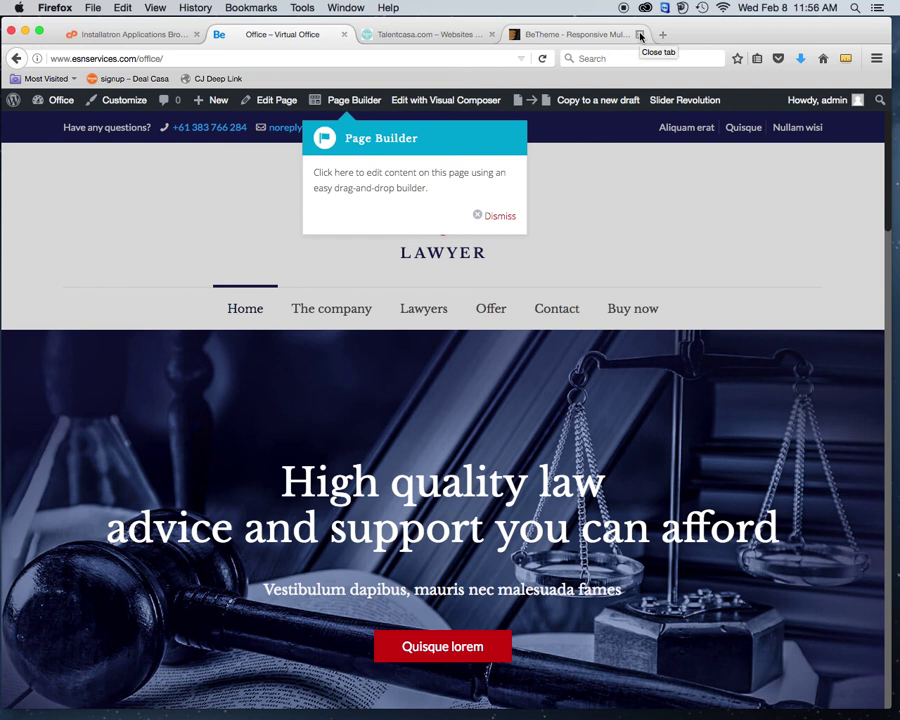
scroll(490, 464, "down", 15)
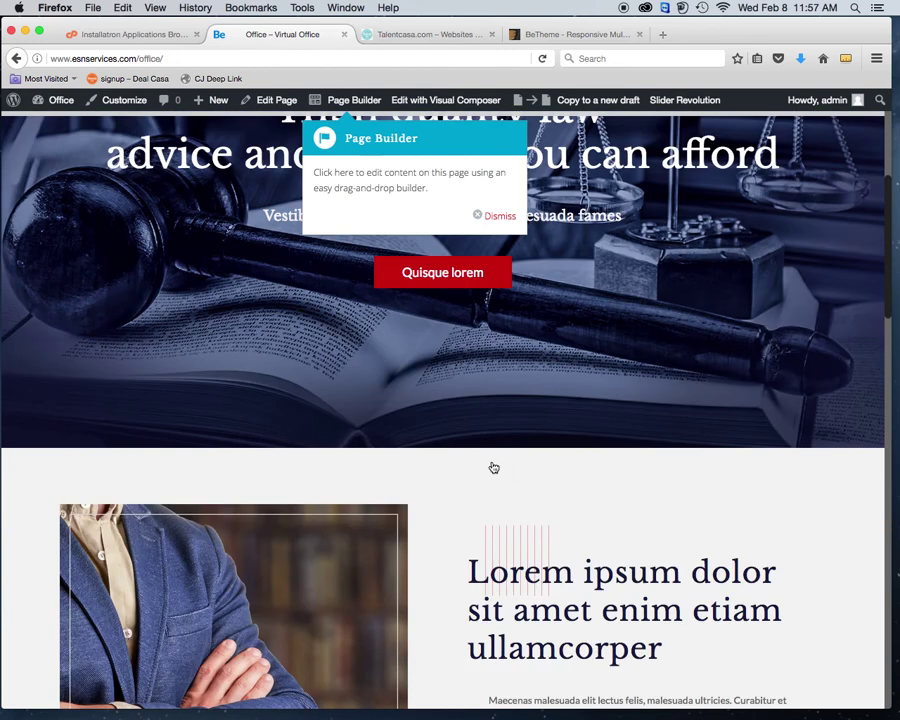
scroll(492, 440, "up", 15)
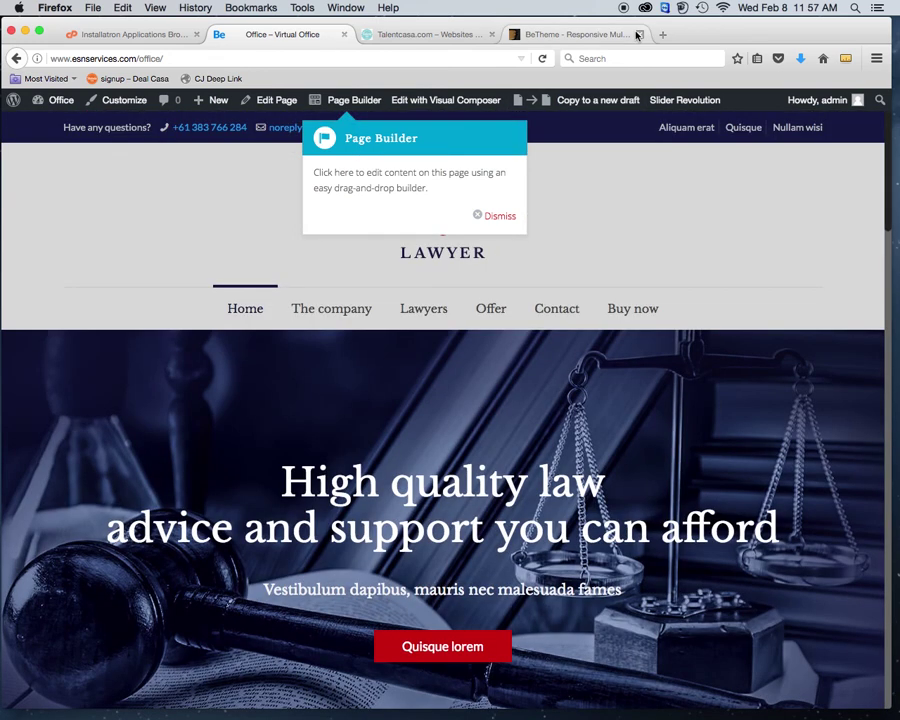
left_click(640, 37)
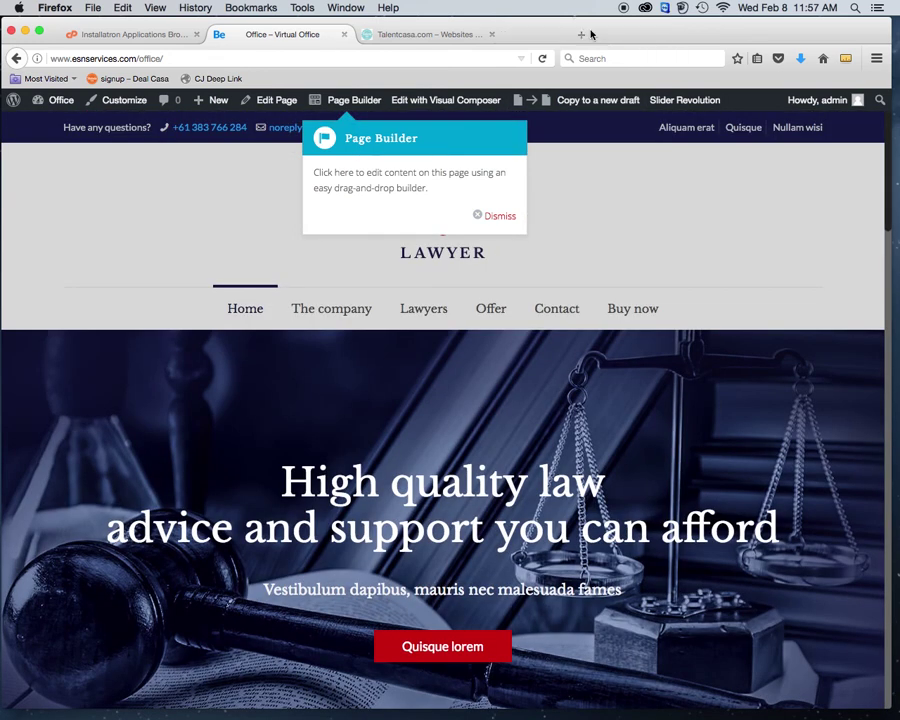
left_click(447, 37)
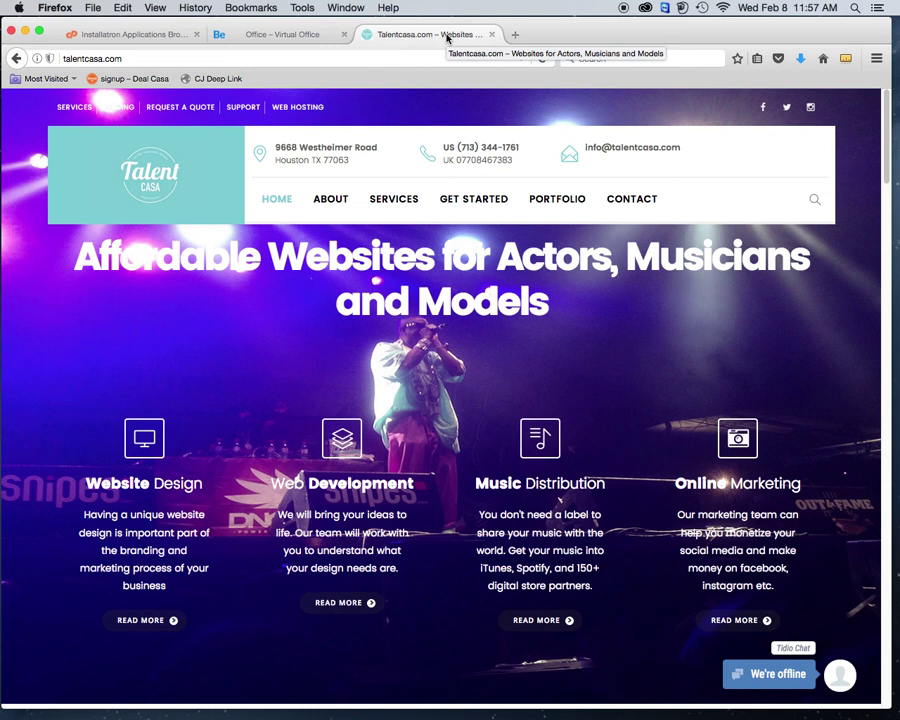
Step: From the Installatron installs list, open the Office site's wp-admin in a new tab
left_click(293, 35)
left_click(134, 34)
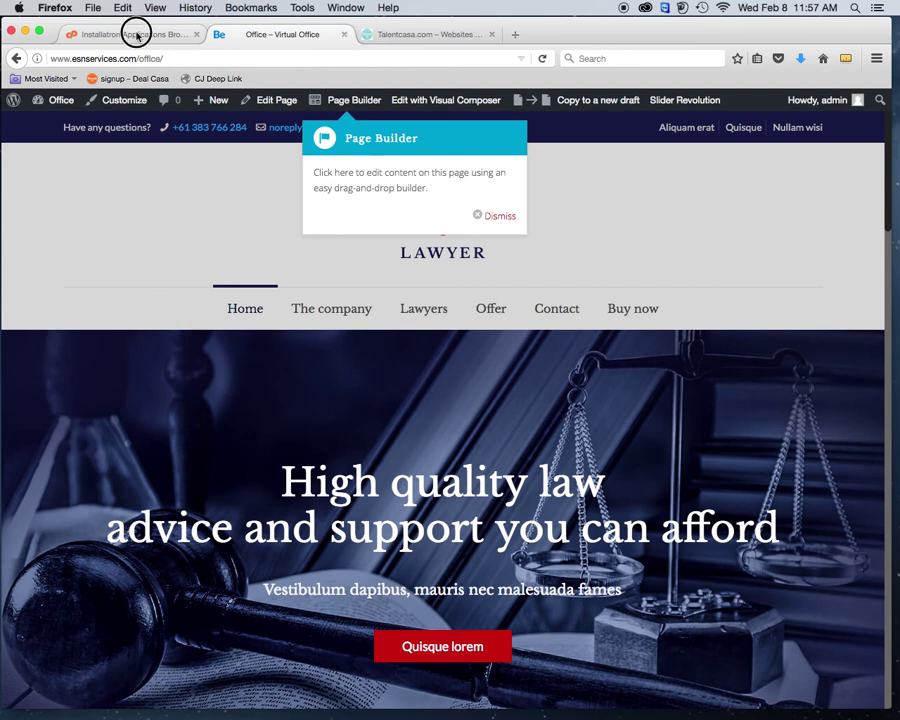
scroll(440, 344, "up", 3)
scroll(440, 344, "down", 3)
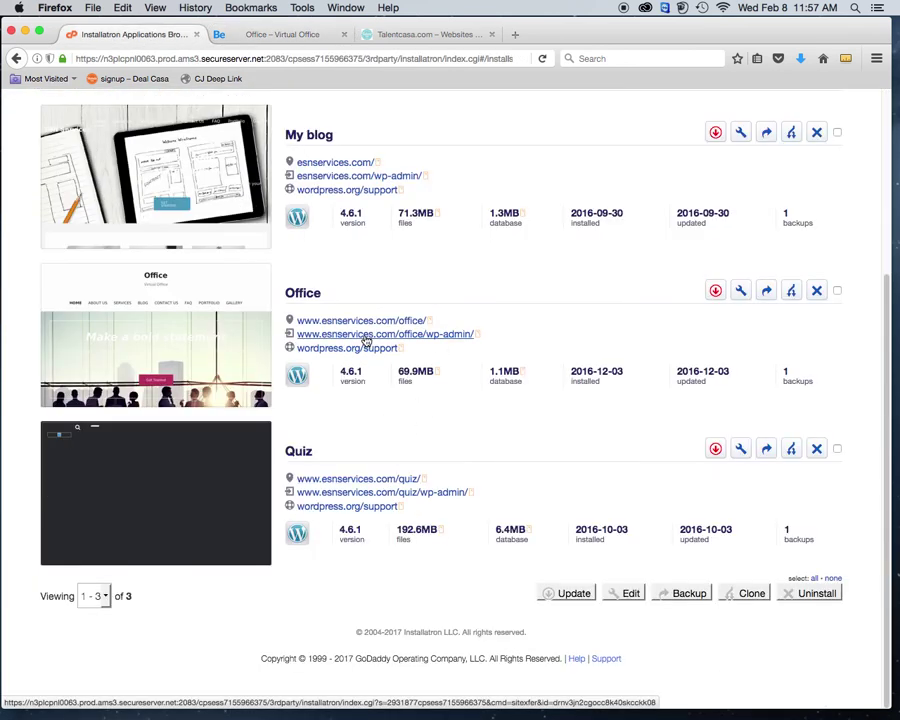
left_click(366, 335)
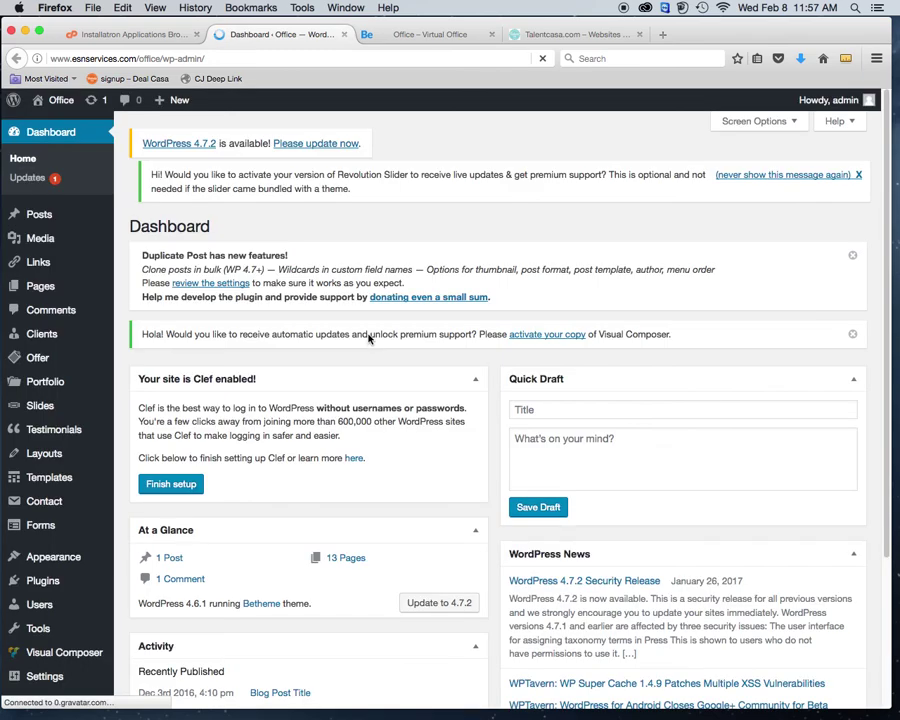
Step: Check the Office Dashboard running WordPress 4.6.1 with Betheme, then return to Talentcasa
mouse_move(94, 261)
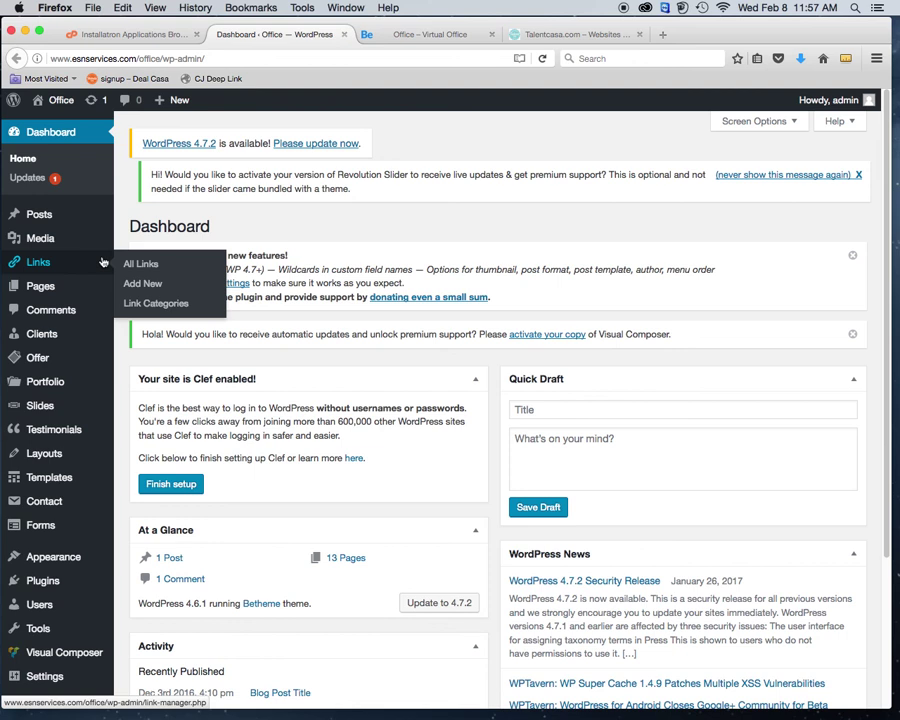
scroll(125, 540, "down", 4)
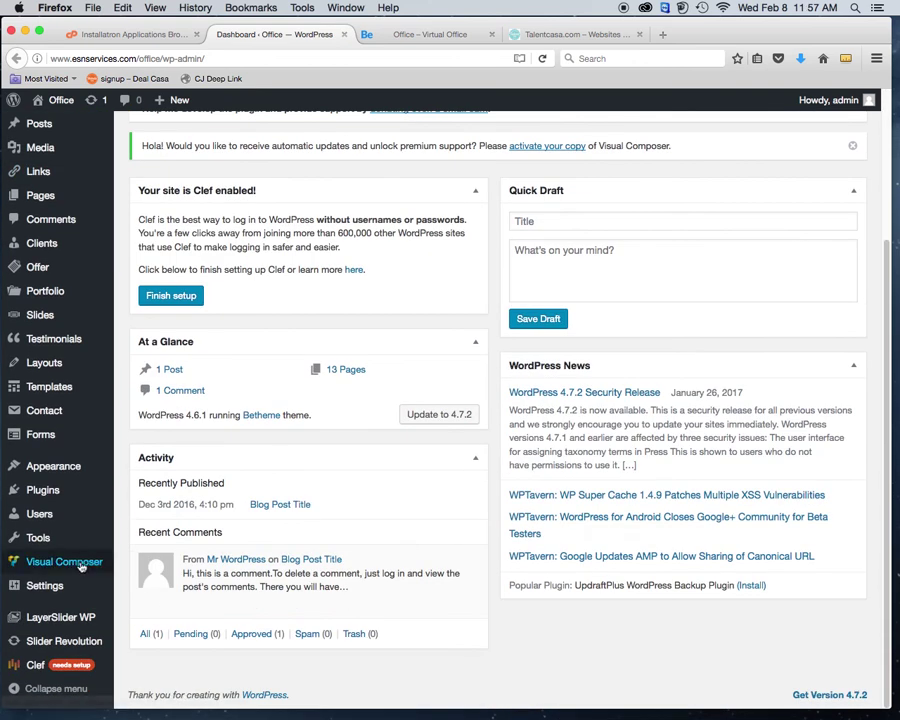
scroll(100, 400, "up", 4)
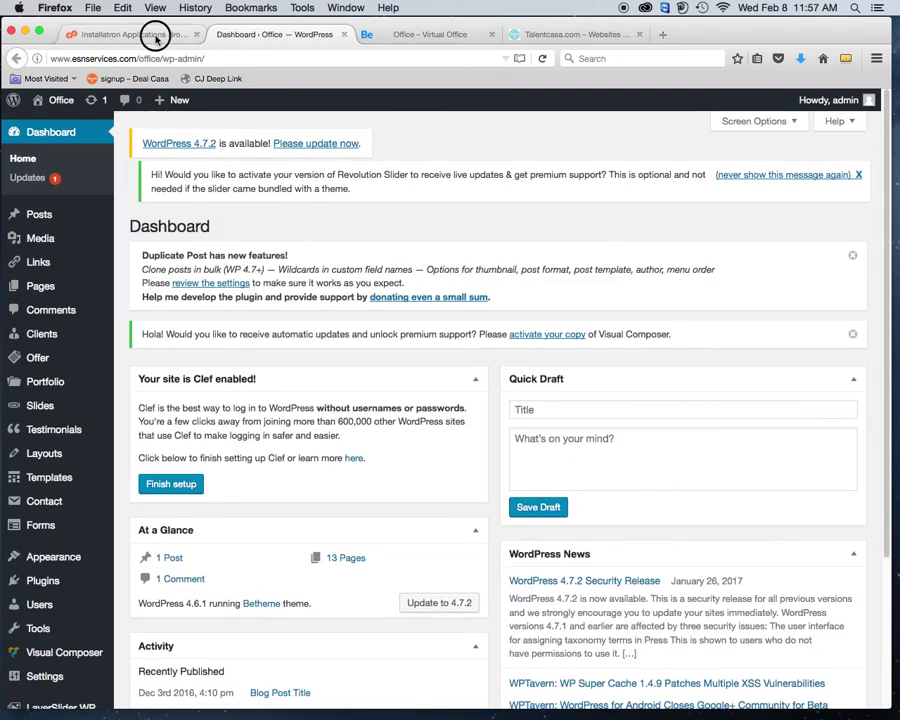
left_click(150, 35)
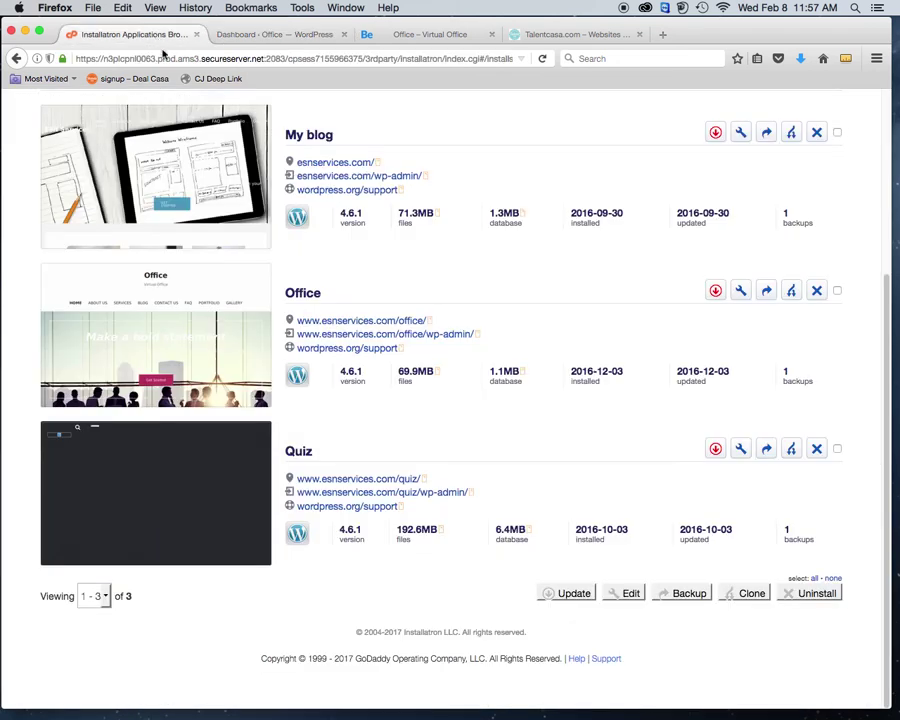
left_click(260, 35)
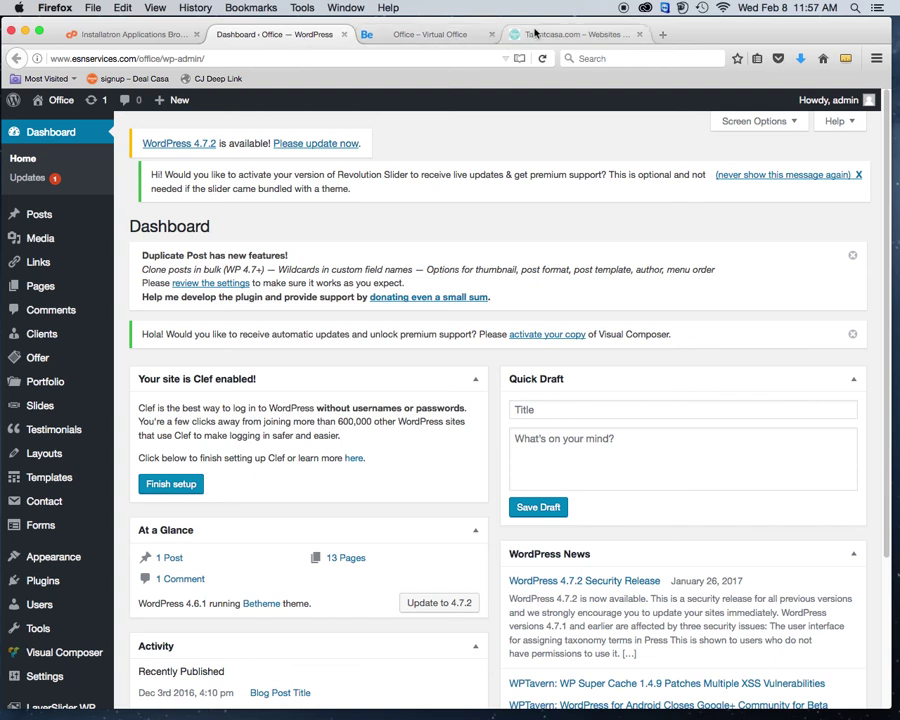
left_click(538, 34)
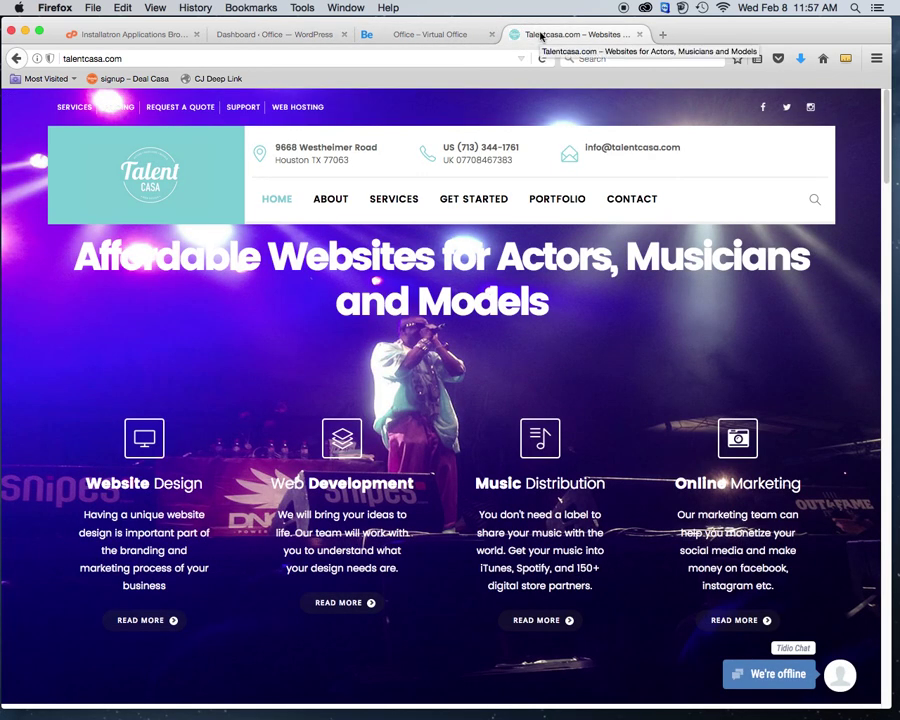